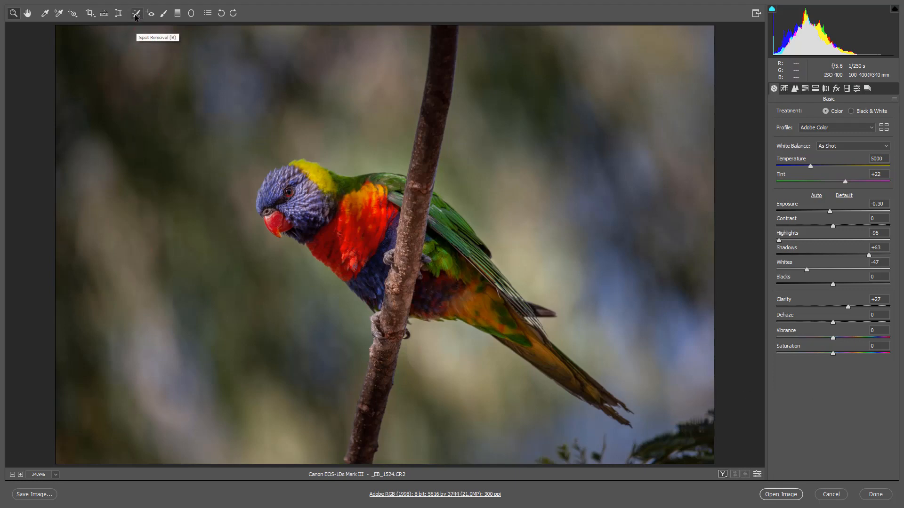
# - Using Spot Removal in Heal mode, paint over the foliage in the parrot photo's lower-right corner
pyautogui.click(136, 15)
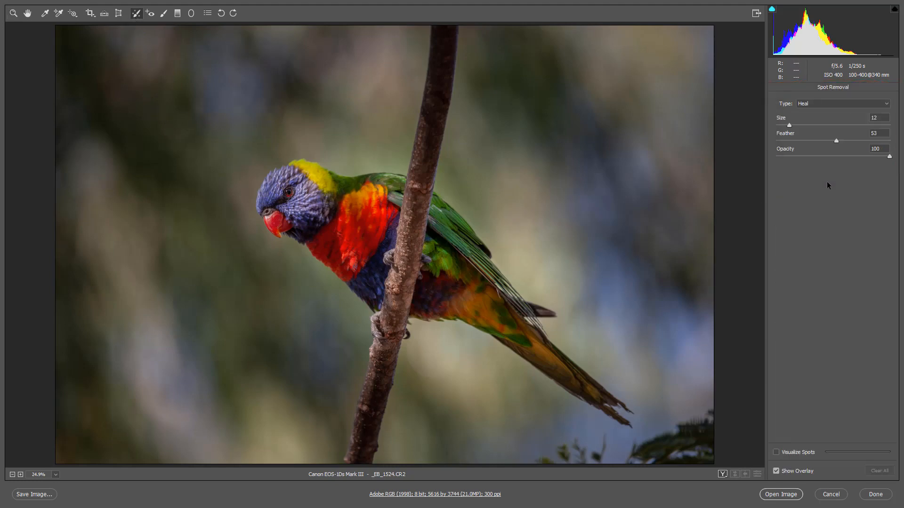
pyautogui.press('Tab')
pyautogui.click(885, 105)
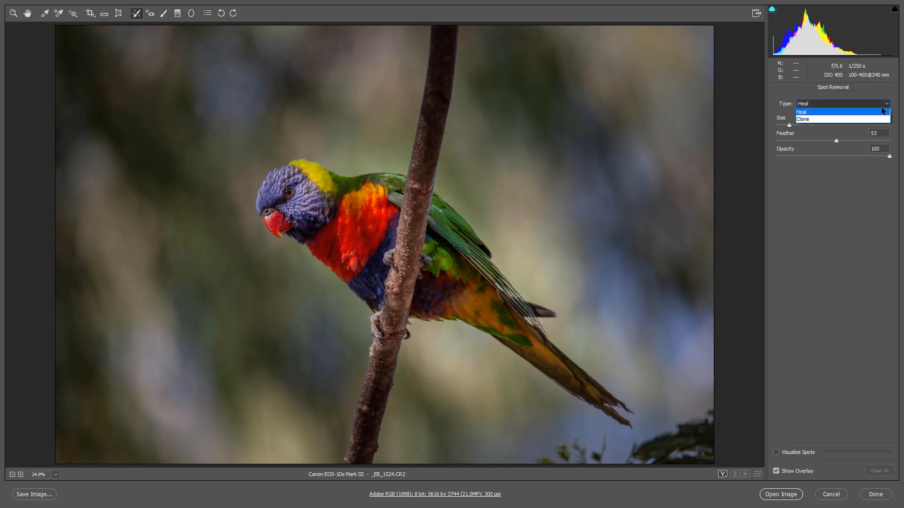
pyautogui.click(884, 112)
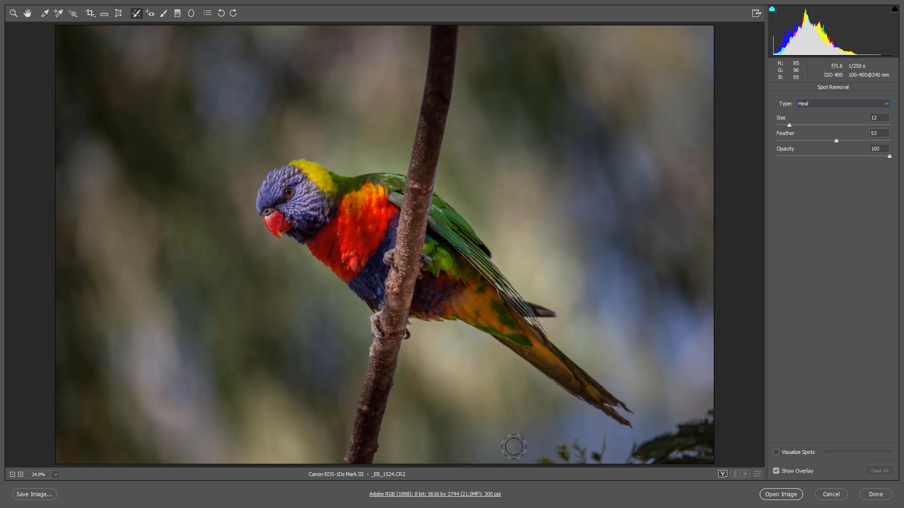
pyautogui.moveTo(529, 463)
pyautogui.mouseDown()
pyautogui.moveTo(583, 436)
pyautogui.moveTo(604, 441)
pyautogui.moveTo(550, 459)
pyautogui.moveTo(605, 461)
pyautogui.moveTo(607, 446)
pyautogui.moveTo(640, 452)
pyautogui.moveTo(715, 409)
pyautogui.moveTo(709, 450)
pyautogui.moveTo(640, 458)
pyautogui.moveTo(703, 469)
pyautogui.moveTo(697, 438)
pyautogui.moveTo(713, 429)
pyautogui.moveTo(717, 409)
pyautogui.moveTo(612, 459)
pyautogui.mouseUp()
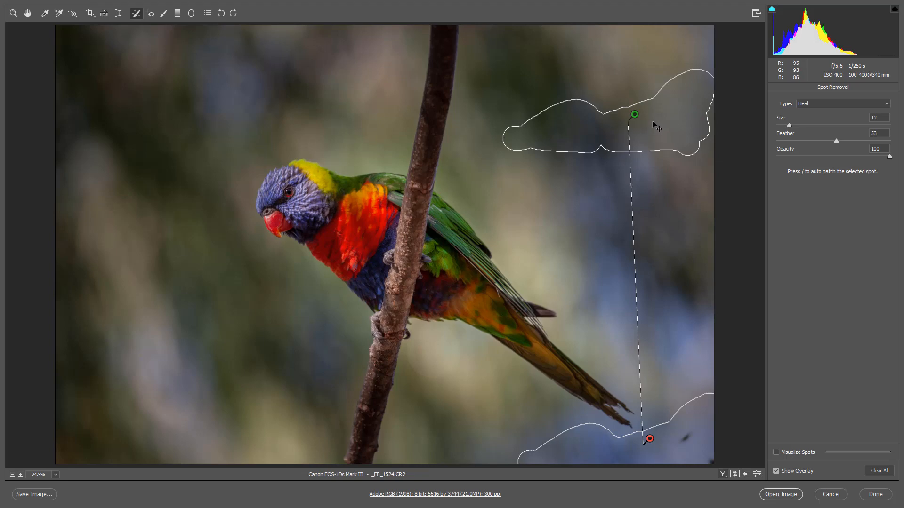
# - Hide the healing overlay, enlarge the brush and heal the leftover dark speck near the parrot photo's lower-right corner
pyautogui.press('v')
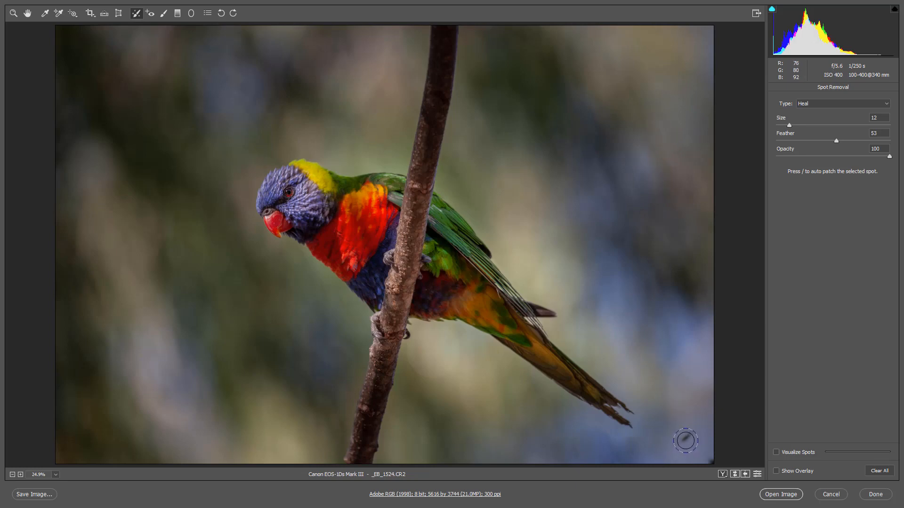
pyautogui.press(']')
pyautogui.press(']')
pyautogui.click(686, 437)
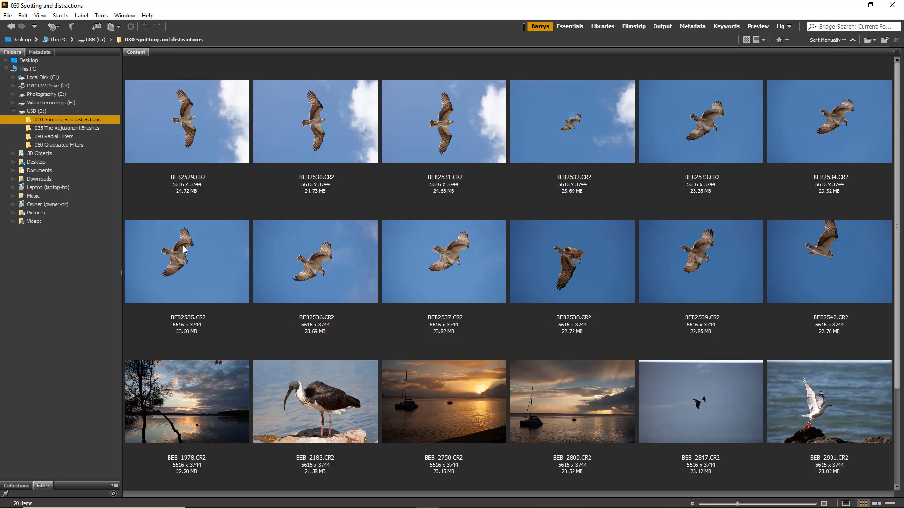
# - Open the twelve photos _BEB2529.CR2 to _BEB2540.CR2 in Camera Raw, display _BEB2533.CR2 and select all of them
pyautogui.click(178, 120)
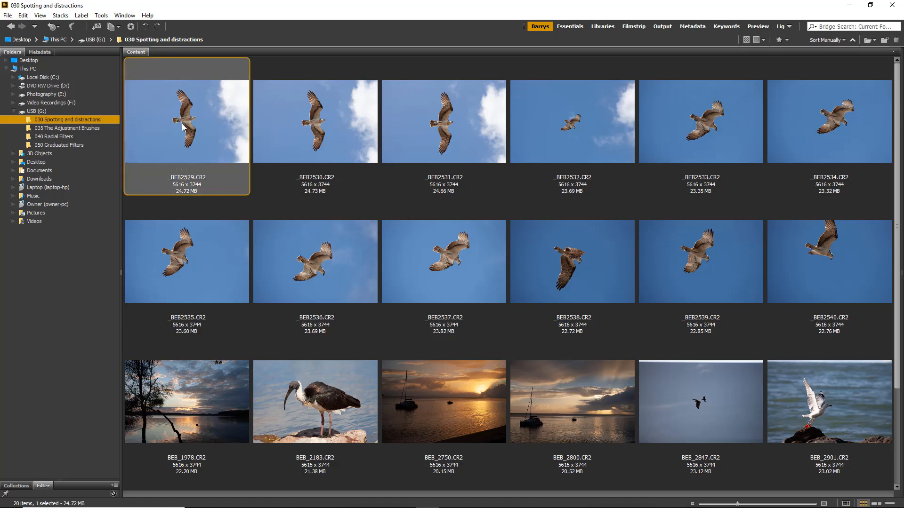
pyautogui.keyDown('shift'); pyautogui.click(825, 260); pyautogui.keyUp('shift')
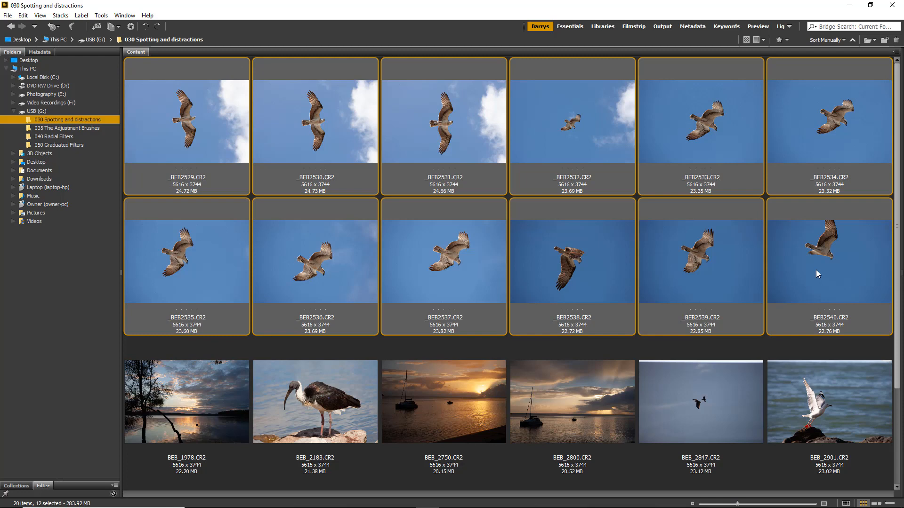
pyautogui.hotkey('ctrl', 'r')
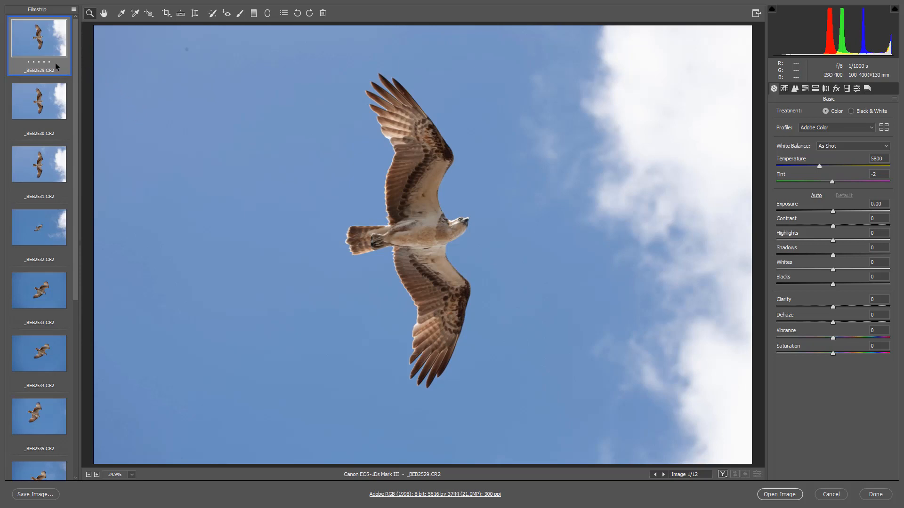
pyautogui.click(44, 297)
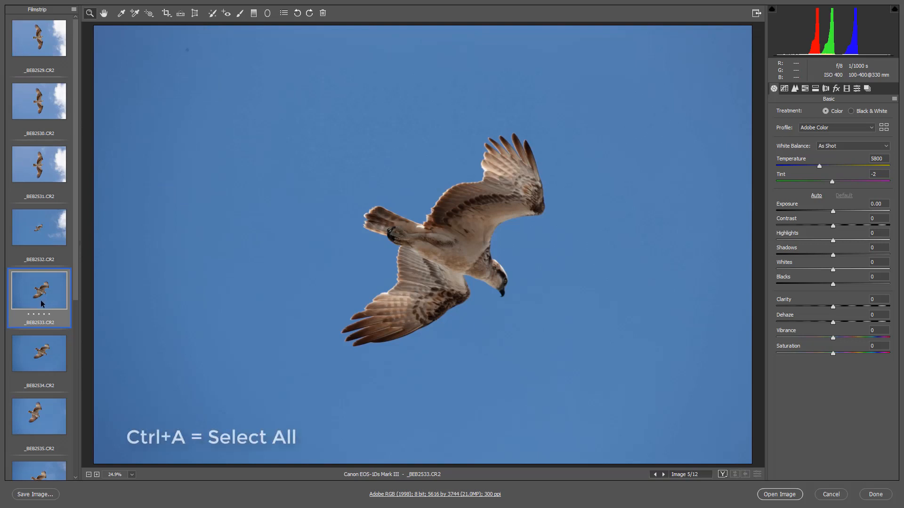
pyautogui.hotkey('ctrl', 'a')
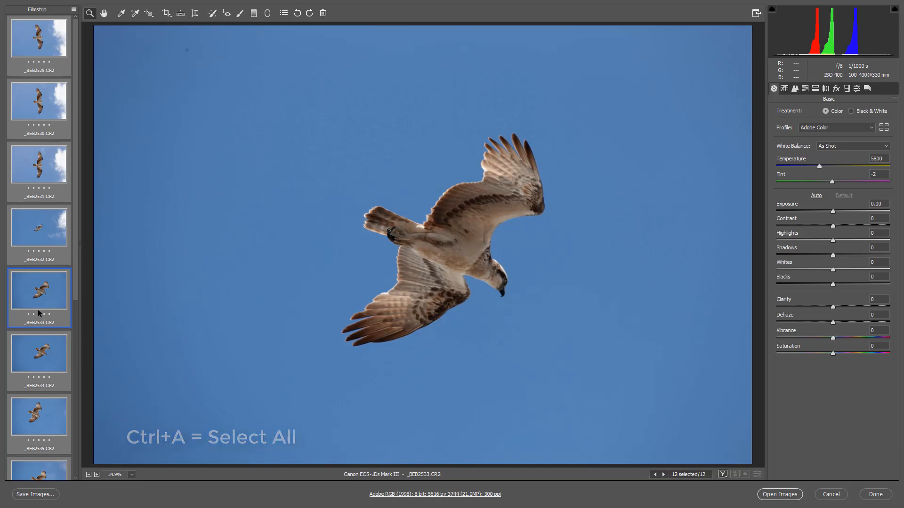
# - Reduce the Spot Removal brush size to 8 and heal the dust spot in the sky's upper-left area across all selected photos
pyautogui.click(212, 16)
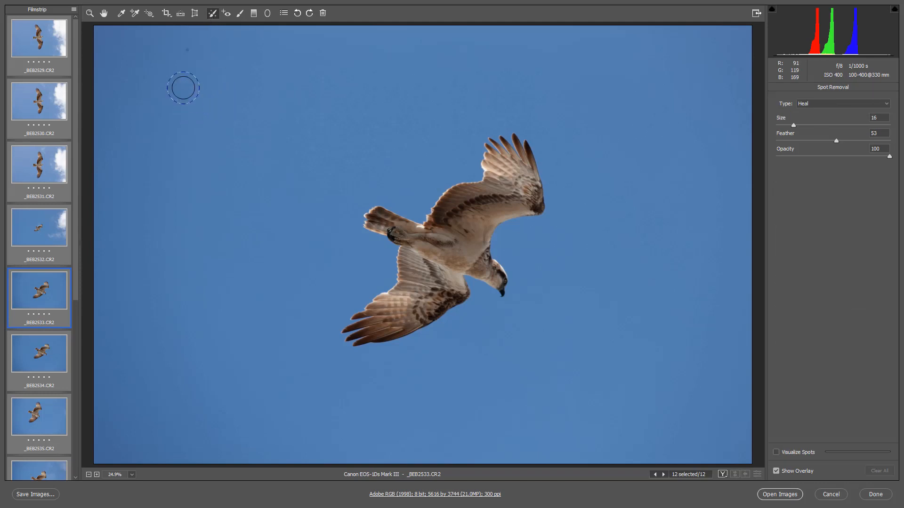
pyautogui.press('[')
pyautogui.press('[')
pyautogui.press('[')
pyautogui.press('[')
pyautogui.press('[')
pyautogui.press('[')
pyautogui.press('[')
pyautogui.press('[')
pyautogui.click(186, 49)
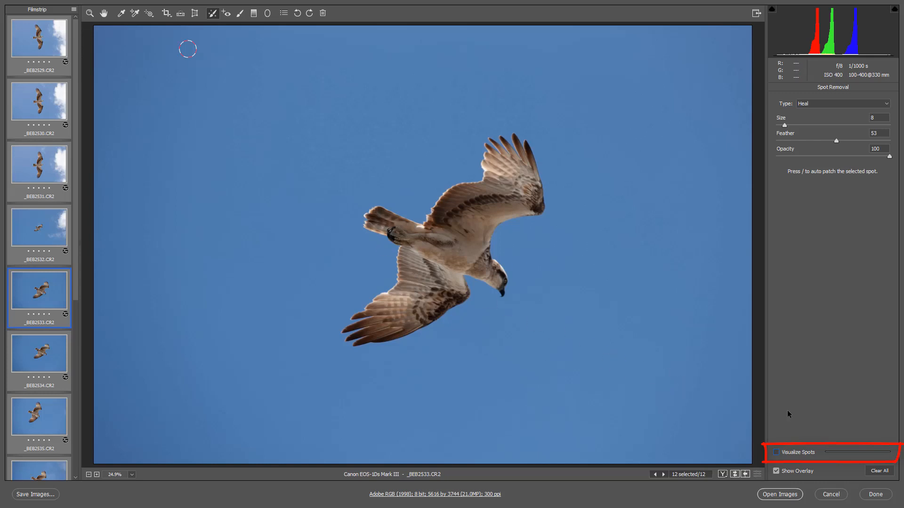
# - Visualize spots, heal the two dust spots near the upper-right corner, switch the visualization off and finish the batch edit
pyautogui.click(776, 453)
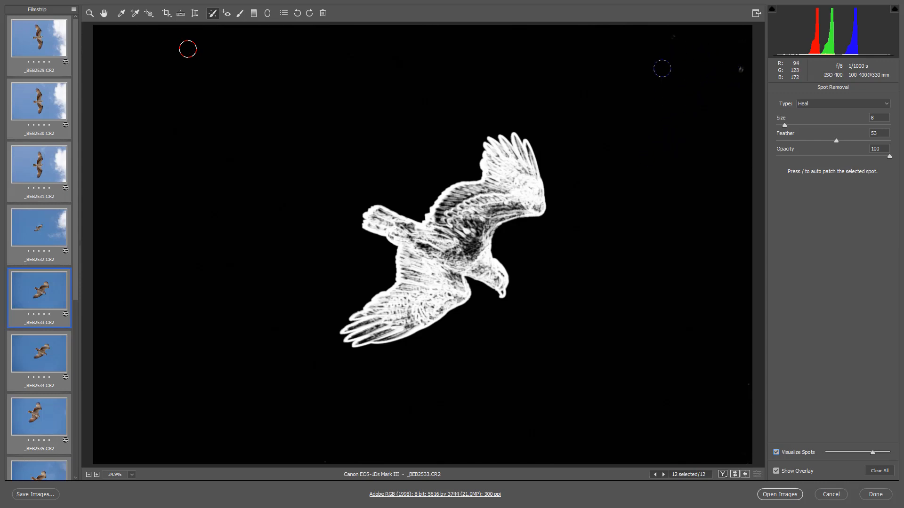
pyautogui.click(672, 38)
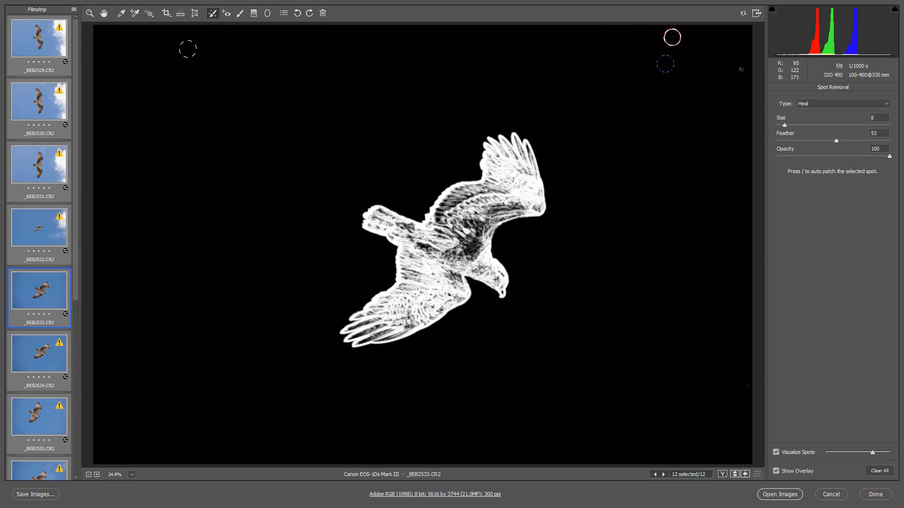
pyautogui.click(738, 70)
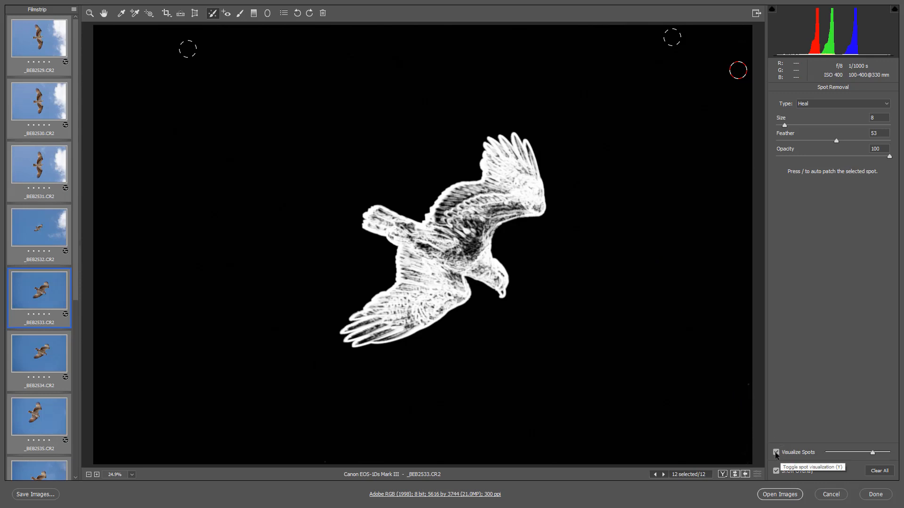
pyautogui.click(776, 453)
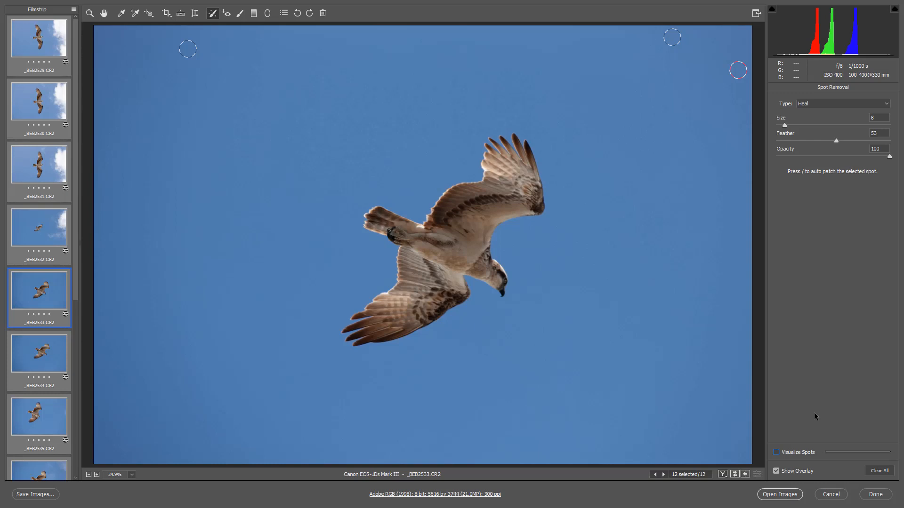
pyautogui.click(875, 494)
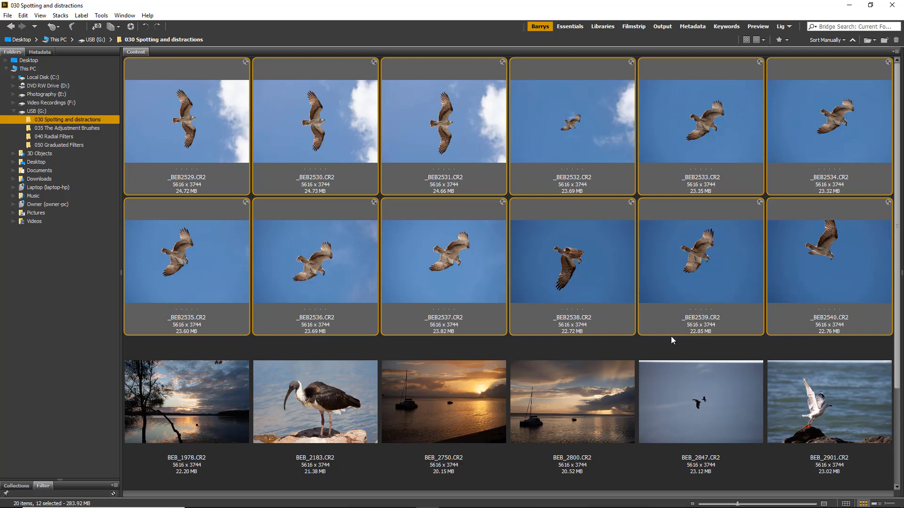
# - Open _BEB2540.CR2 in Camera Raw and bring up its existing Spot Removal corrections
pyautogui.click(822, 295)
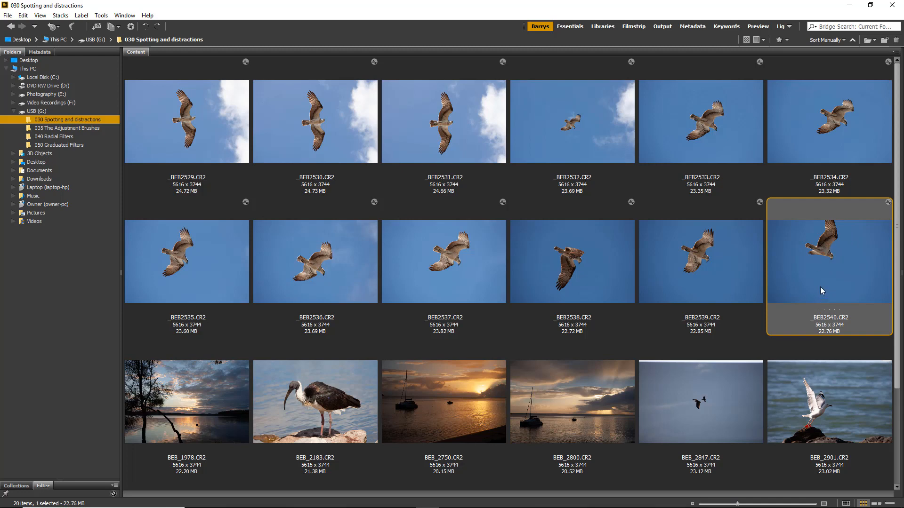
pyautogui.doubleClick(833, 259)
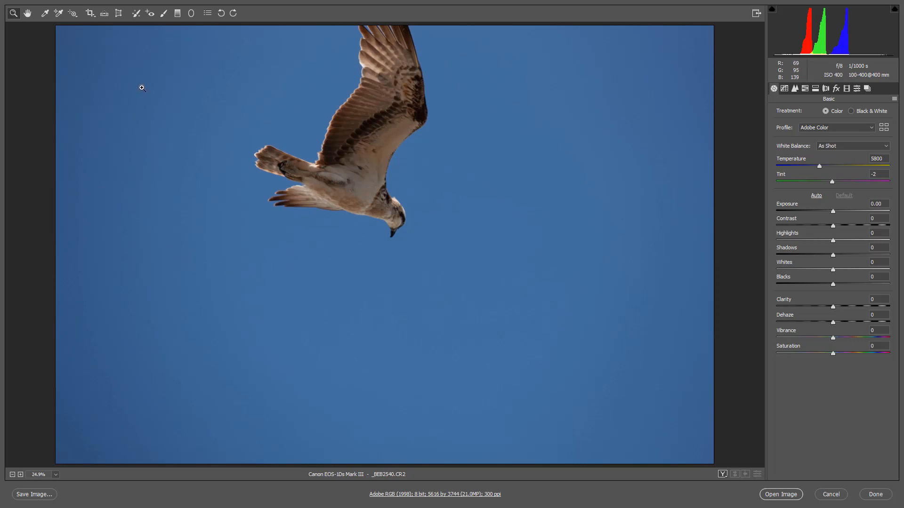
pyautogui.click(136, 13)
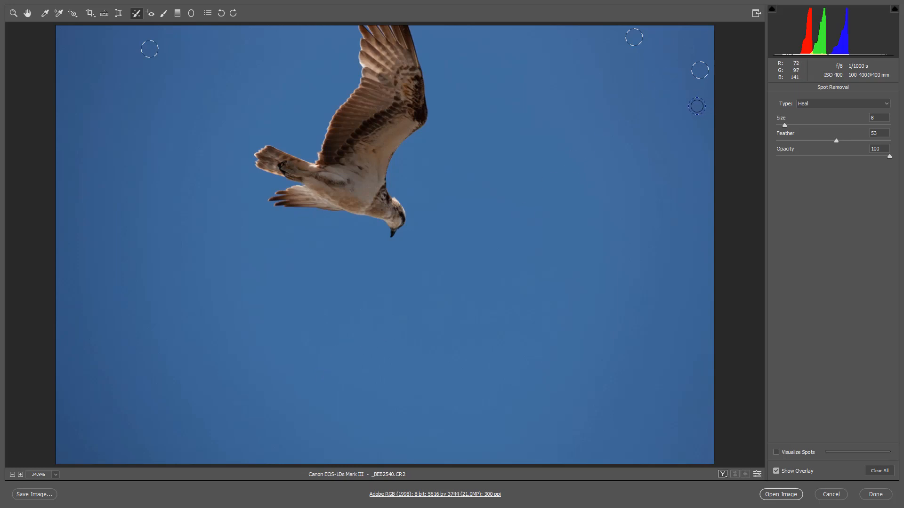
# - Enlarge the healing spot nearest the photo's right edge and move its source area to another patch of sky
pyautogui.click(700, 72)
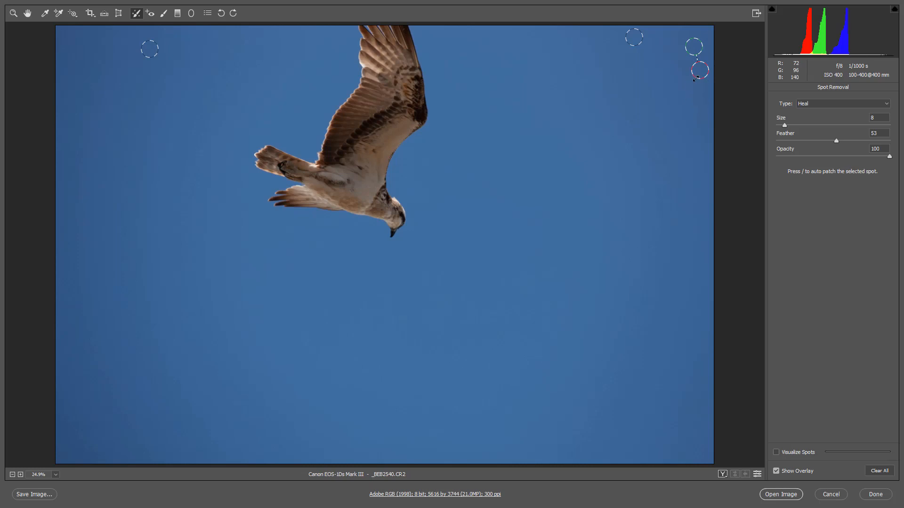
pyautogui.moveTo(695, 77); pyautogui.dragTo(691, 81)
pyautogui.moveTo(690, 43)
pyautogui.mouseDown()
pyautogui.moveTo(673, 38)
pyautogui.moveTo(629, 79)
pyautogui.moveTo(690, 140)
pyautogui.moveTo(707, 140)
pyautogui.mouseUp()
# - Delete the healing spot nearest the right edge, heal the same place again at size 8 and finish the edit
pyautogui.press('Delete')
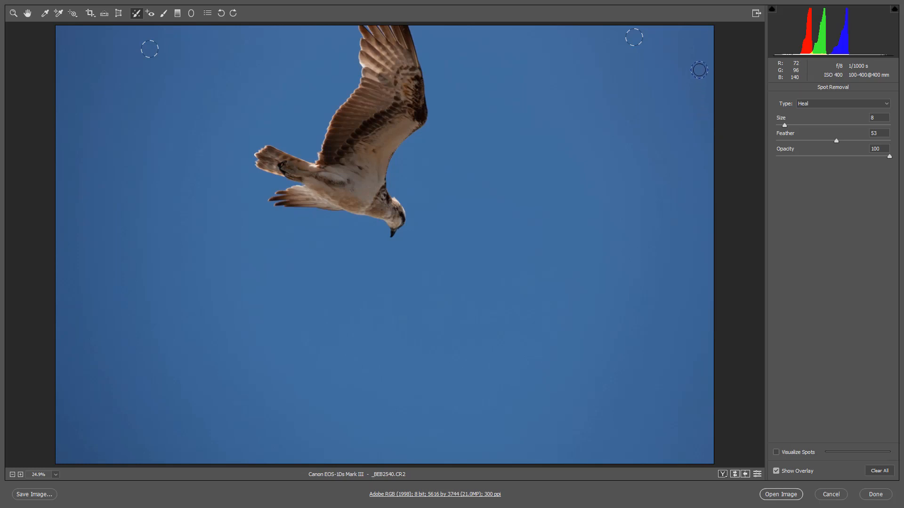
pyautogui.click(702, 69)
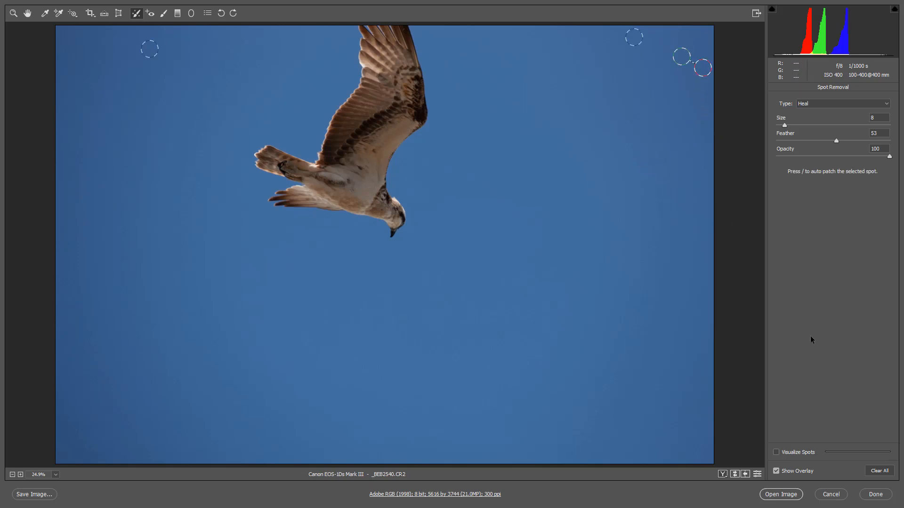
pyautogui.click(876, 494)
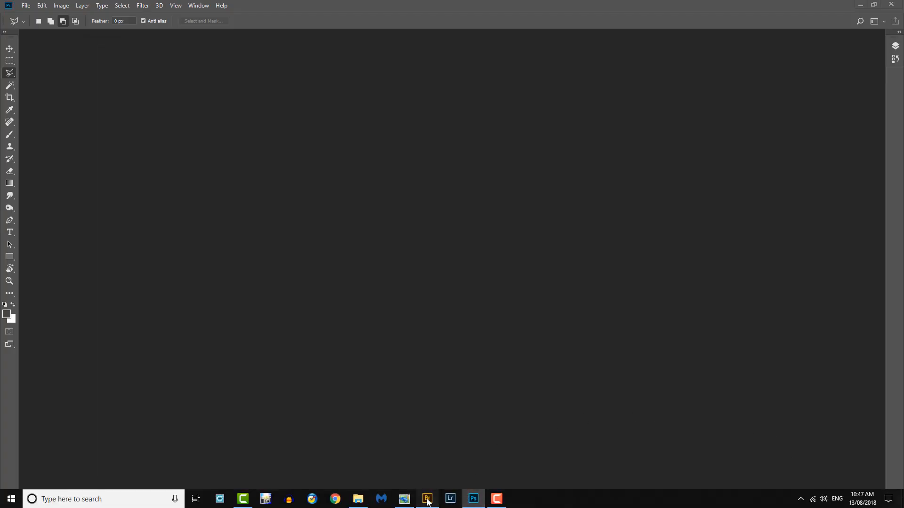
# - Switch back to Bridge, open _BEB2538.CR2 in Camera Raw and bring up its Spot Removal corrections
pyautogui.click(427, 501)
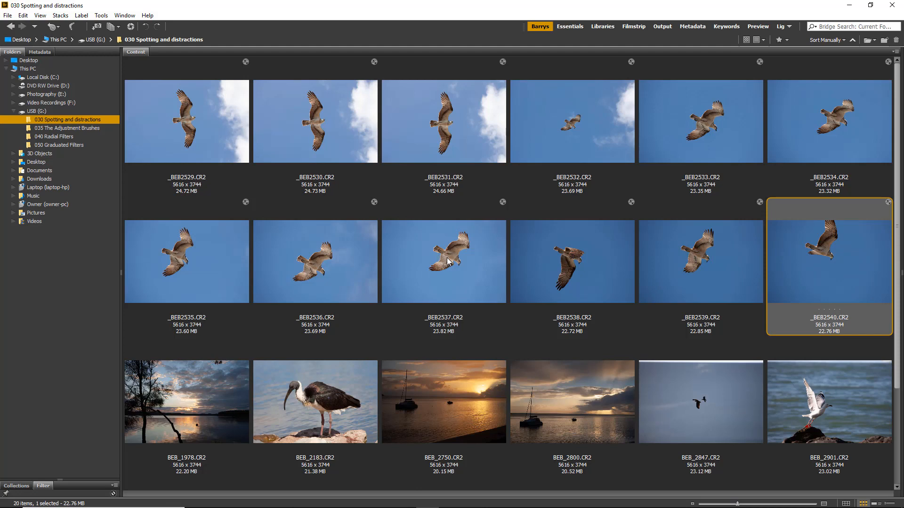
pyautogui.click(553, 268)
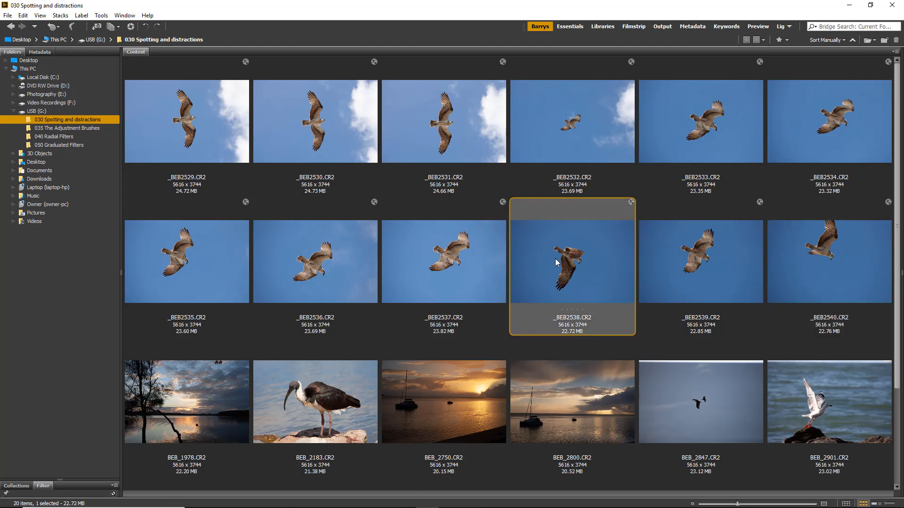
pyautogui.doubleClick(549, 259)
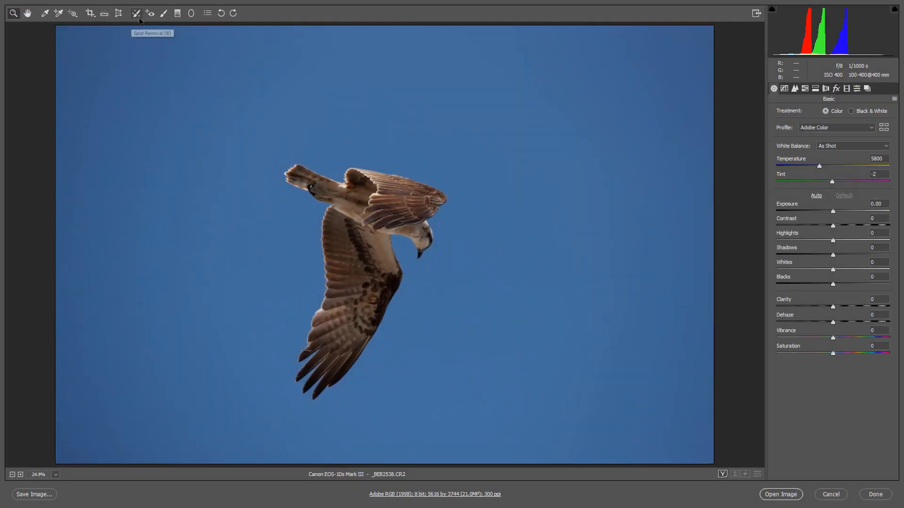
pyautogui.click(136, 14)
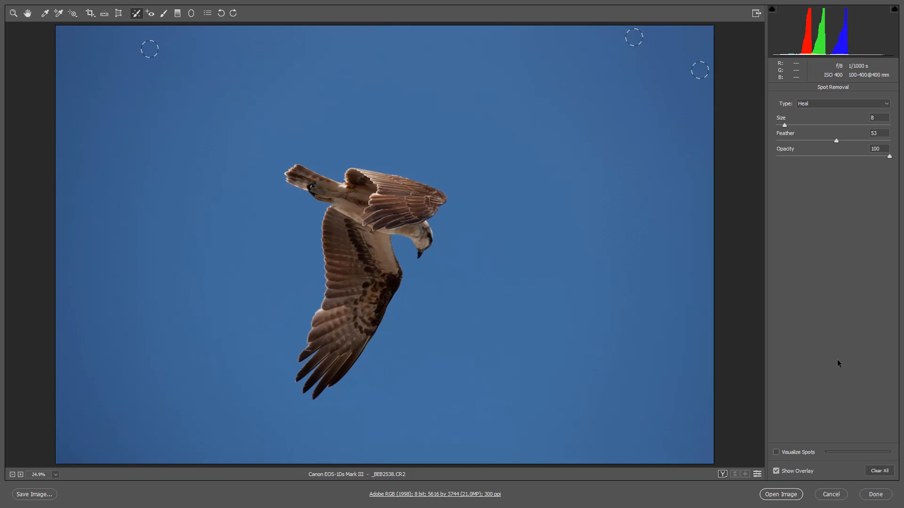
# - Clear all healing spots from the photo and visualize spots with the threshold at its maximum
pyautogui.click(879, 471)
pyautogui.click(775, 452)
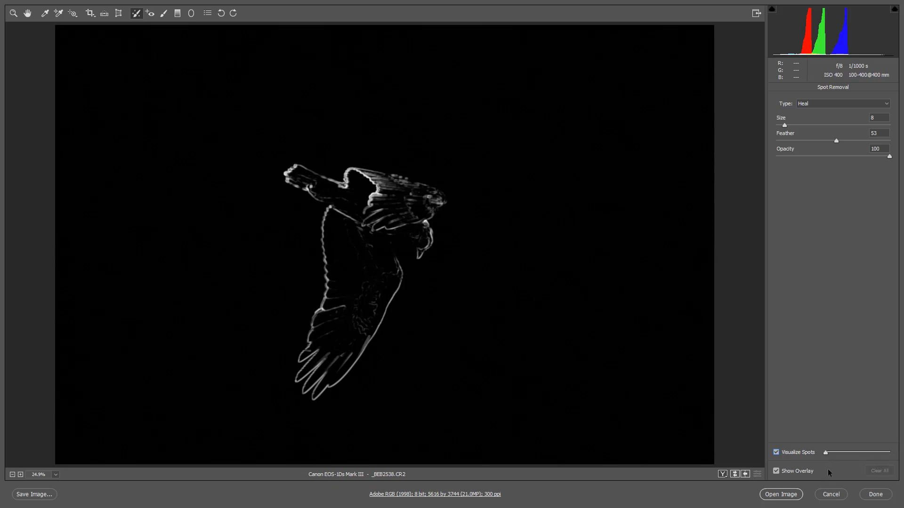
pyautogui.moveTo(826, 452); pyautogui.dragTo(892, 455)
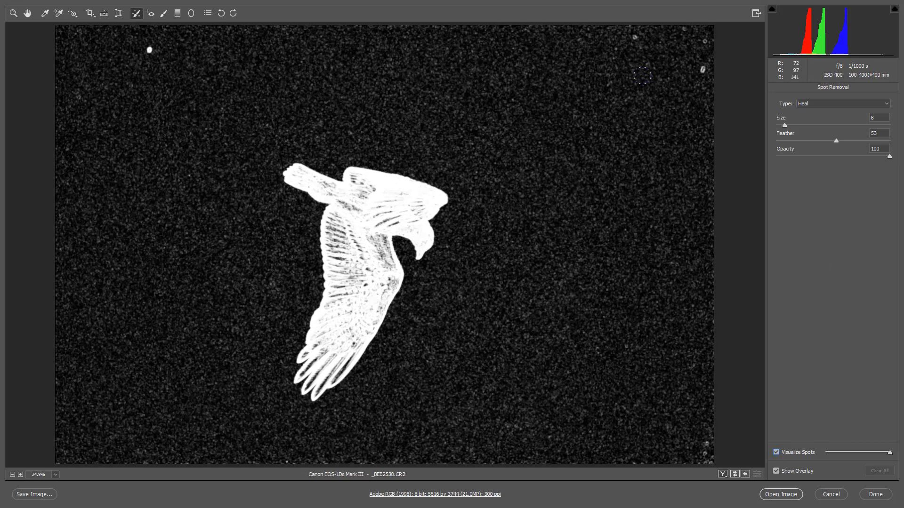
# - With brush size 6, heal the dust spots in both upper corners and paint over the cluster in the lower-right corner
pyautogui.press('[')
pyautogui.press('[')
pyautogui.press('[')
pyautogui.press(']')
pyautogui.press(']')
pyautogui.click(615, 47)
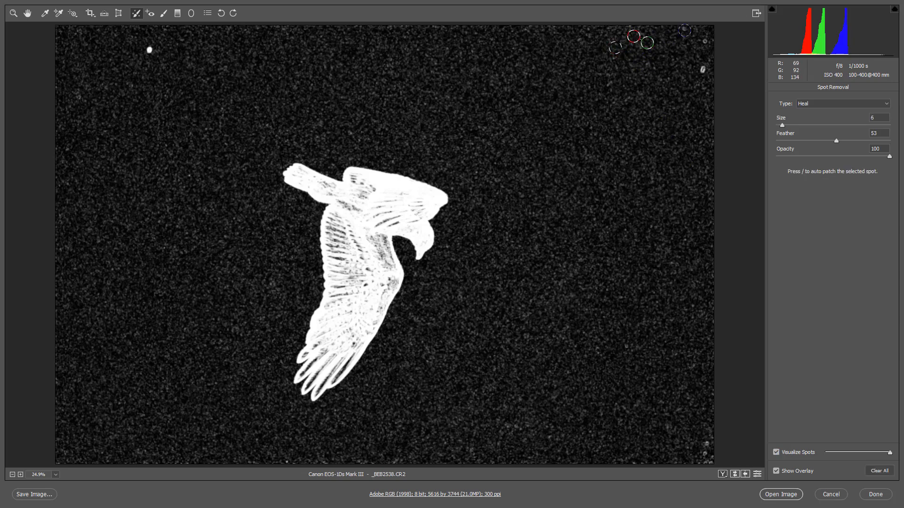
pyautogui.click(684, 28)
pyautogui.click(705, 40)
pyautogui.click(703, 69)
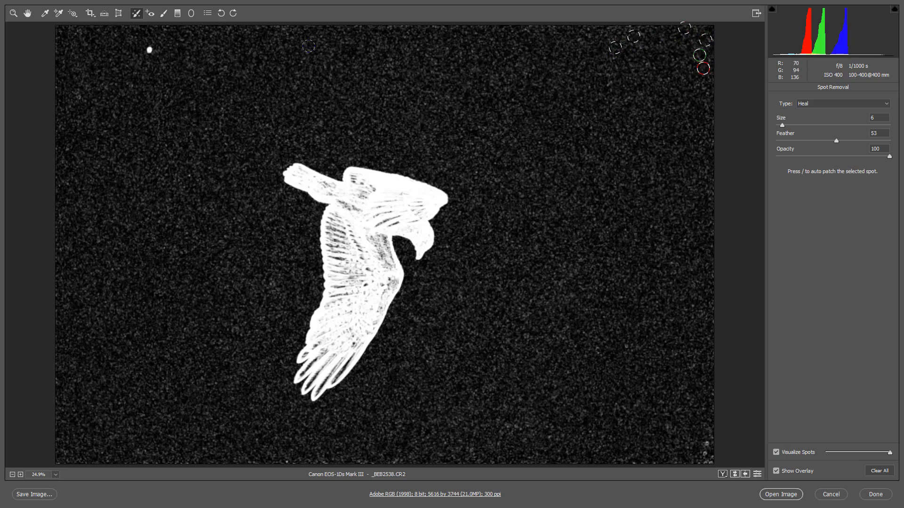
pyautogui.click(149, 49)
pyautogui.moveTo(710, 443)
pyautogui.mouseDown()
pyautogui.moveTo(696, 440)
pyautogui.moveTo(688, 456)
pyautogui.moveTo(608, 460)
pyautogui.mouseUp()
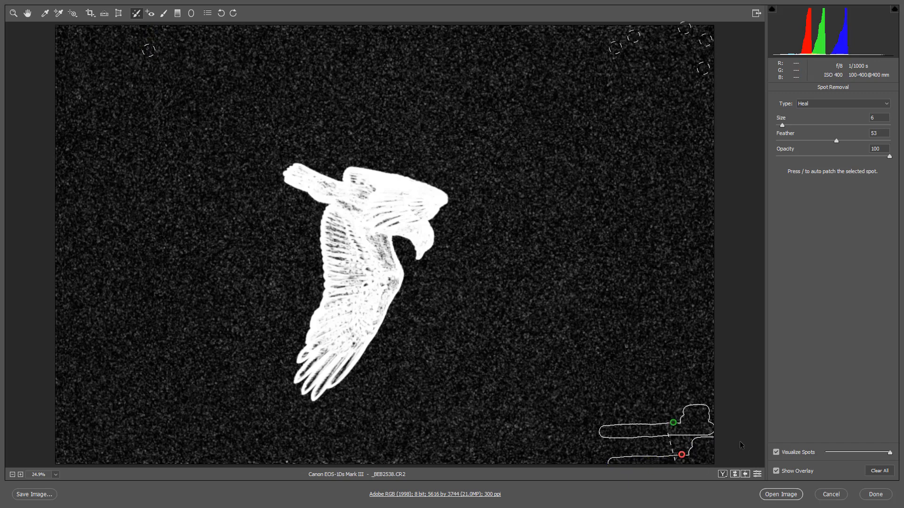
# - Turn off the spot visualization and hide the healing overlay to check the cleaned bird photo
pyautogui.click(775, 452)
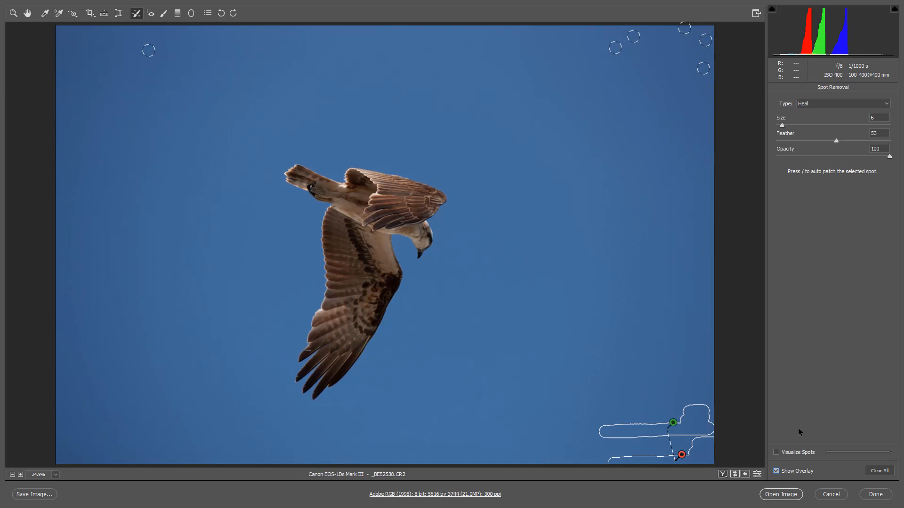
pyautogui.click(776, 470)
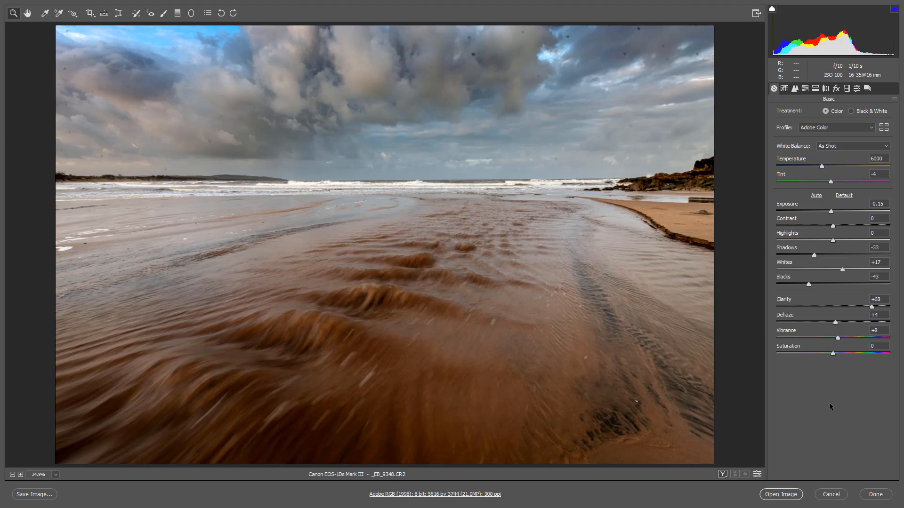
# - Start Spot Removal on the upper-right sky of the beach photo at 100% and inspect its dust with Visualize Spots before turning it off
pyautogui.doubleClick(13, 18)
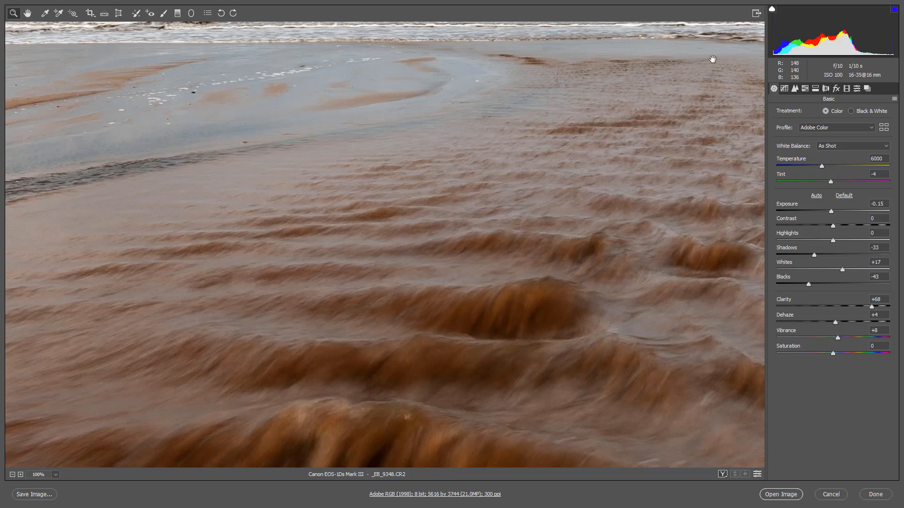
pyautogui.scroll(10, 721, 80)
pyautogui.moveTo(731, 108); pyautogui.dragTo(416, 244)
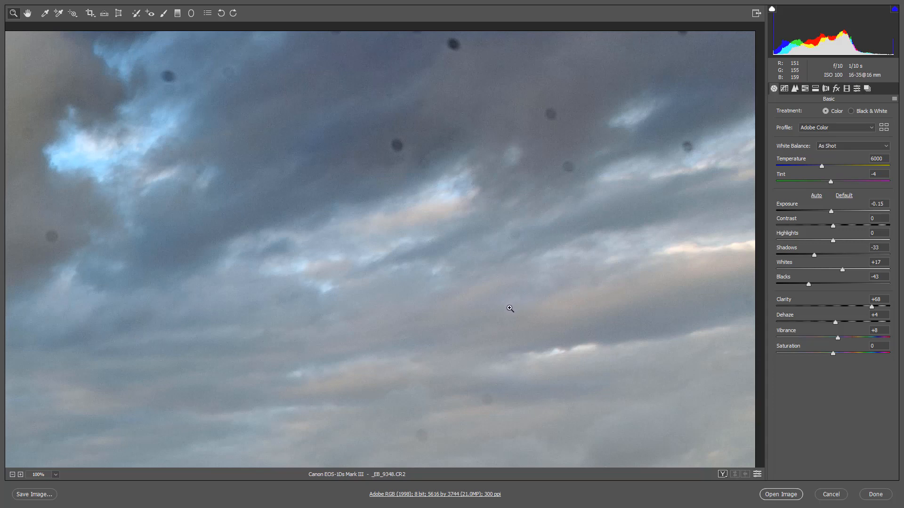
pyautogui.click(136, 14)
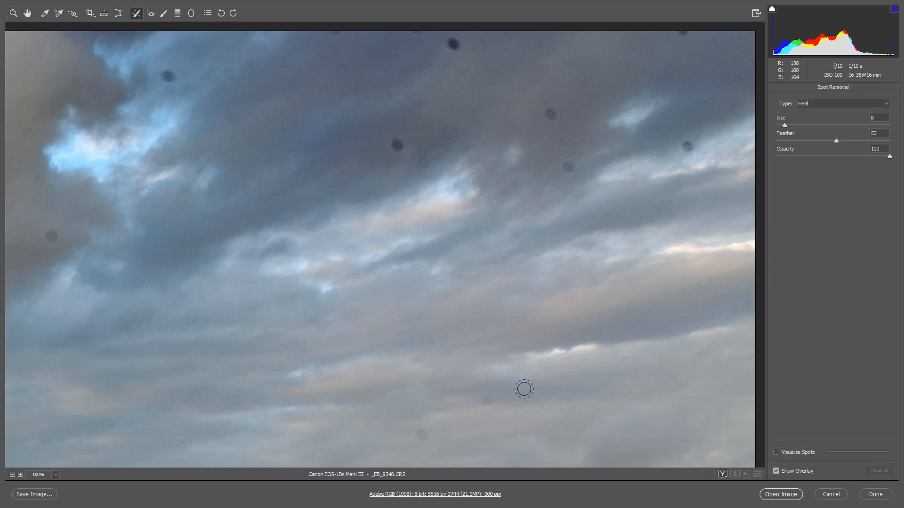
pyautogui.click(775, 453)
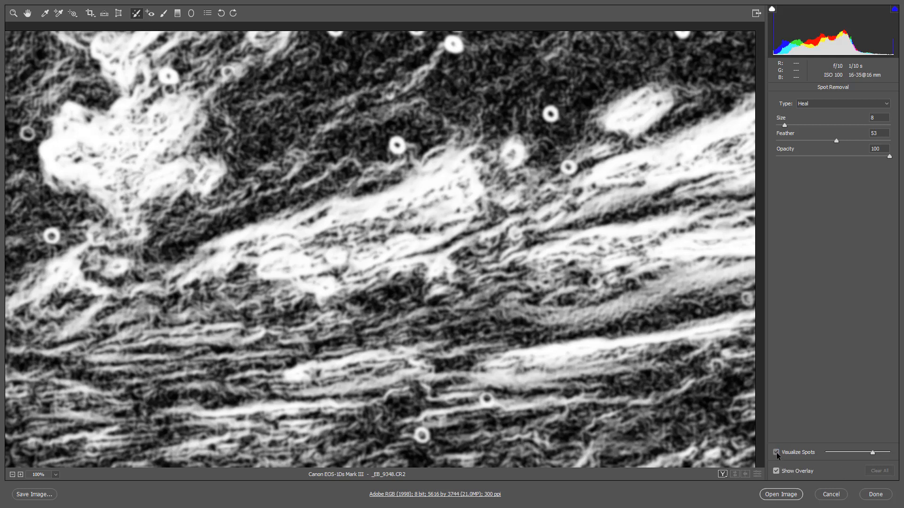
pyautogui.click(776, 452)
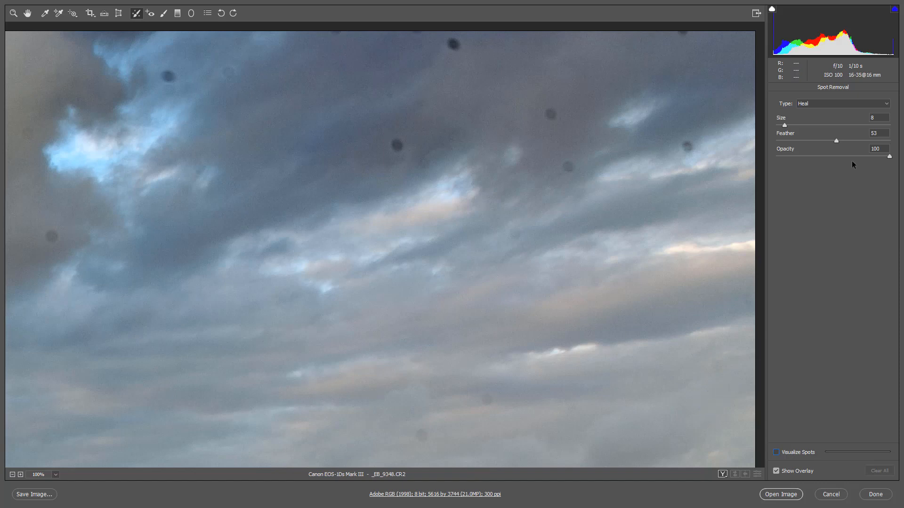
# - Set the feather to 0 and heal the three dark dust spots in the upper middle of the clouds, hiding the overlay after the first
pyautogui.click(836, 141)
pyautogui.write('0')
pyautogui.click(397, 145)
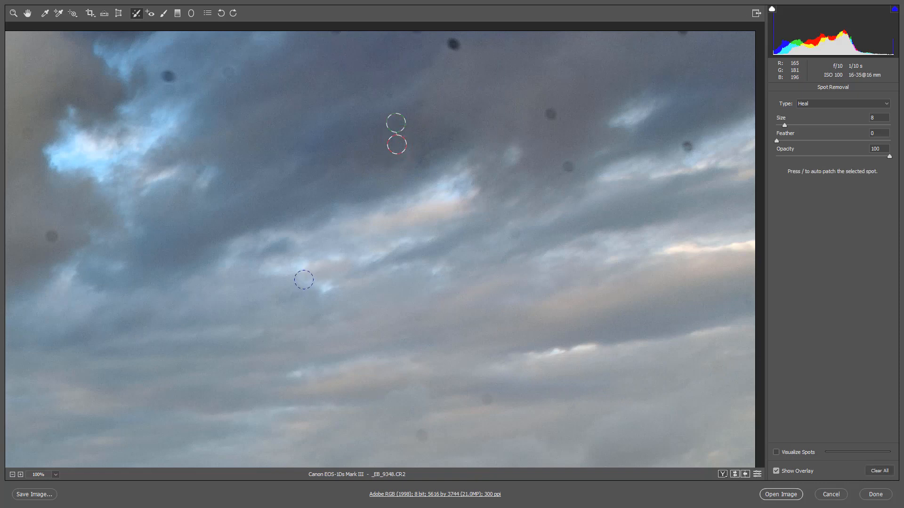
pyautogui.press('v')
pyautogui.click(454, 44)
pyautogui.click(551, 114)
# - Heal the remaining dust spots across the upper-right sky, from the faint one low in the clouds to those beside the blue gap
pyautogui.click(420, 434)
pyautogui.click(420, 435)
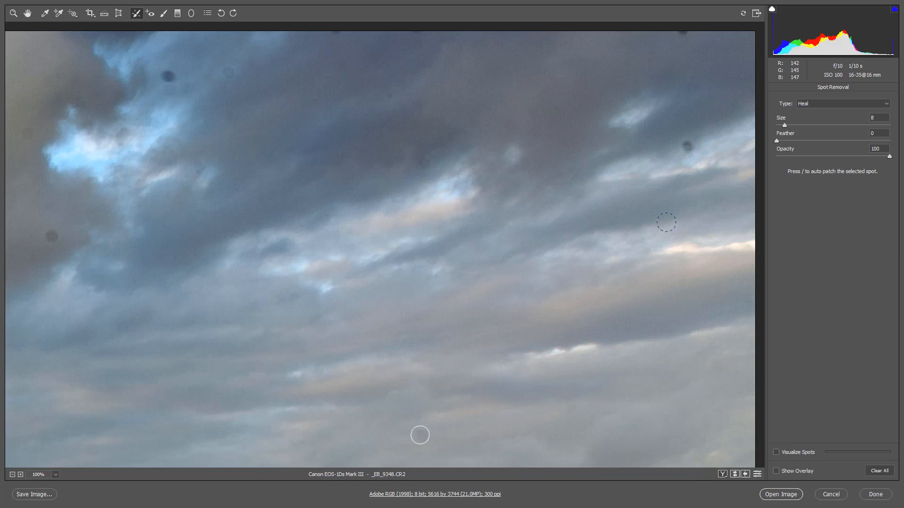
pyautogui.click(688, 144)
pyautogui.click(684, 34)
pyautogui.click(167, 77)
pyautogui.click(334, 34)
pyautogui.press('v')
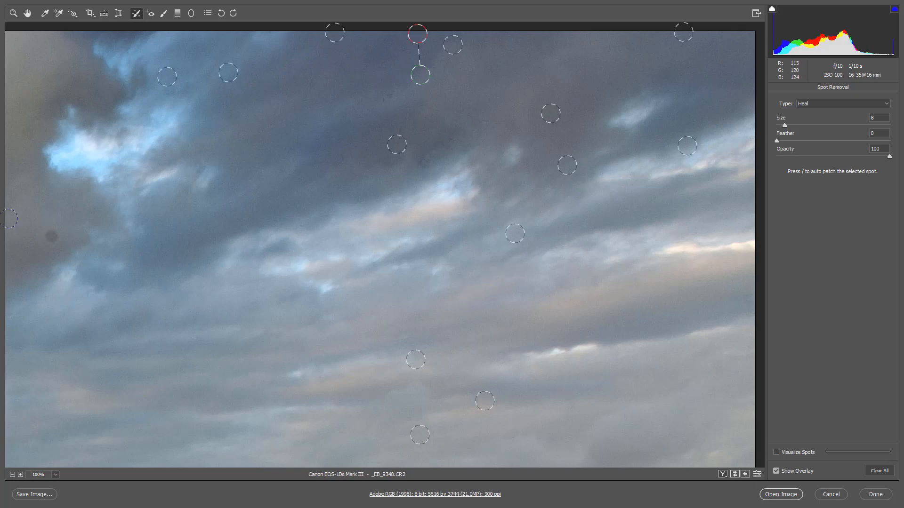
pyautogui.click(53, 236)
pyautogui.click(27, 133)
# - Heal the column of dust spots in the grey cloud just left of the bright blue gap
pyautogui.press('space')
pyautogui.moveTo(206, 286)
pyautogui.mouseDown()
pyautogui.moveTo(439, 326)
pyautogui.moveTo(738, 332)
pyautogui.mouseUp()
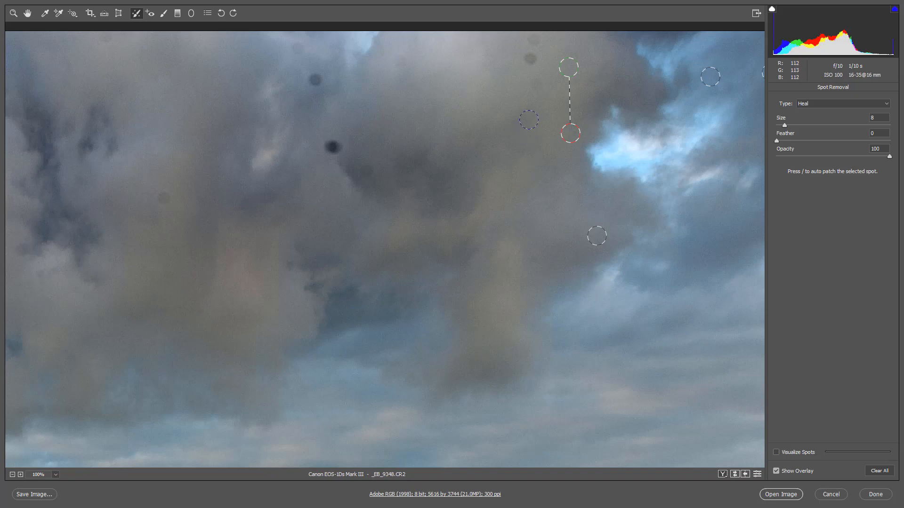
pyautogui.click(529, 120)
pyautogui.click(537, 83)
pyautogui.click(530, 60)
pyautogui.press('/')
# - Heal the dark and faint dust spots in the central grey clouds, out to the one near the photo's top edge
pyautogui.click(314, 79)
pyautogui.click(297, 48)
pyautogui.click(399, 61)
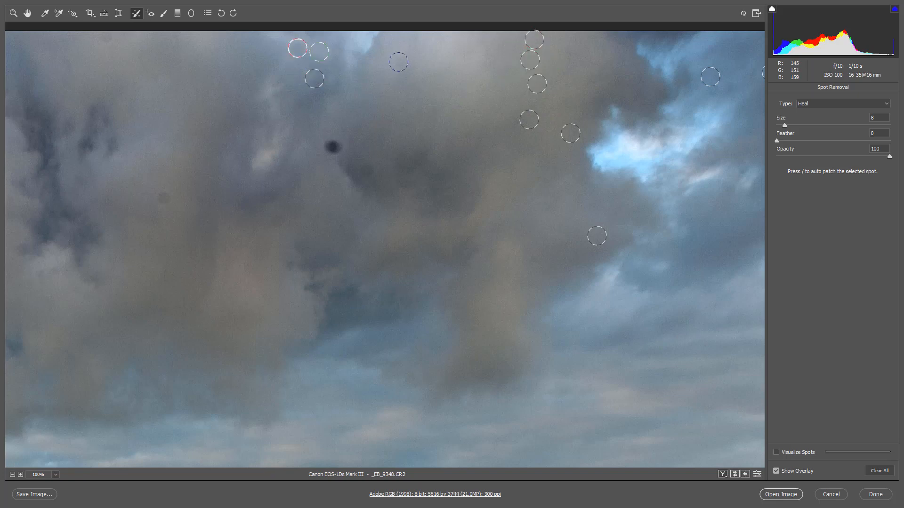
pyautogui.click(332, 146)
pyautogui.click(164, 198)
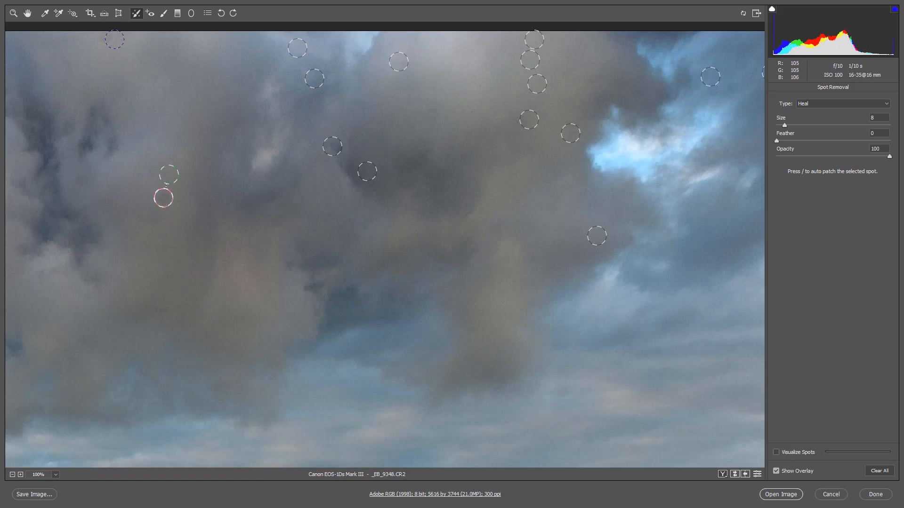
pyautogui.click(105, 37)
# - Heal the four dust spots in the clouds of the photo's upper-left sky
pyautogui.moveTo(117, 310); pyautogui.dragTo(627, 399)
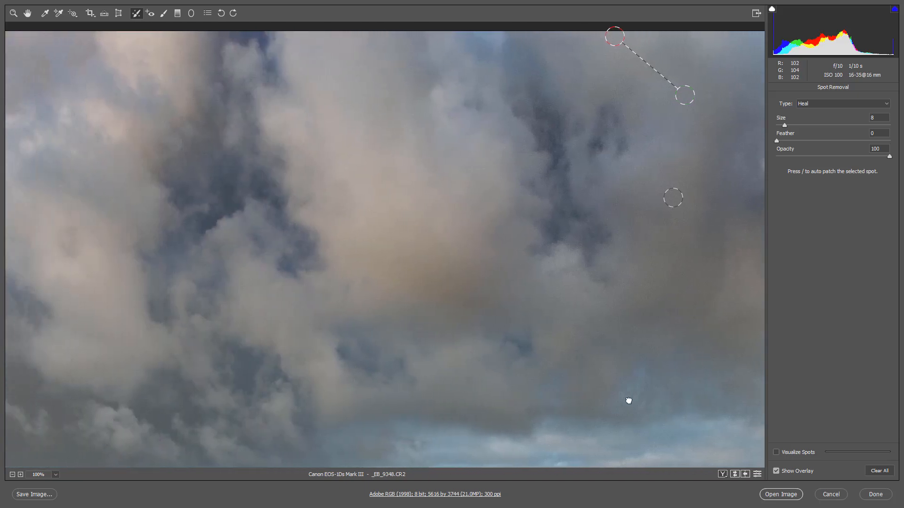
pyautogui.moveTo(143, 341); pyautogui.dragTo(570, 399)
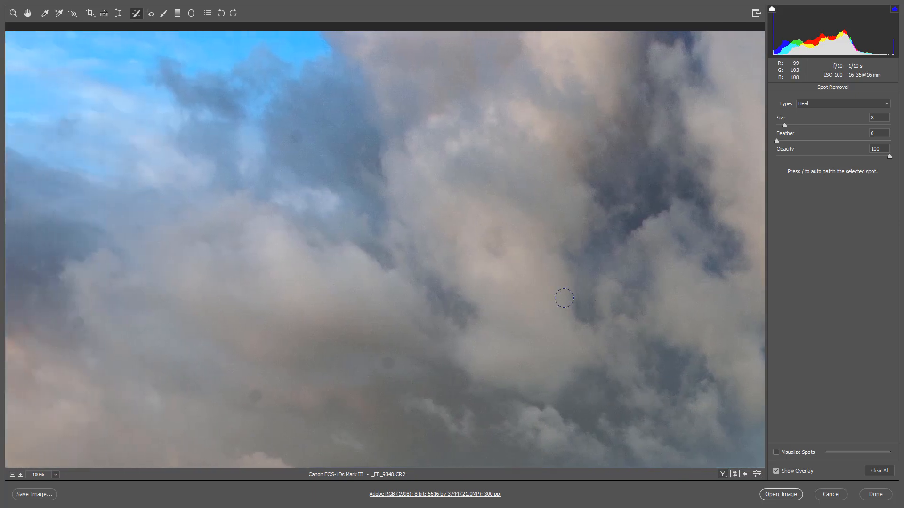
pyautogui.click(297, 138)
pyautogui.click(385, 363)
pyautogui.click(255, 397)
pyautogui.click(76, 323)
# - Magnify the clouds to 200% and set the luminance noise reduction to 25
pyautogui.click(13, 13)
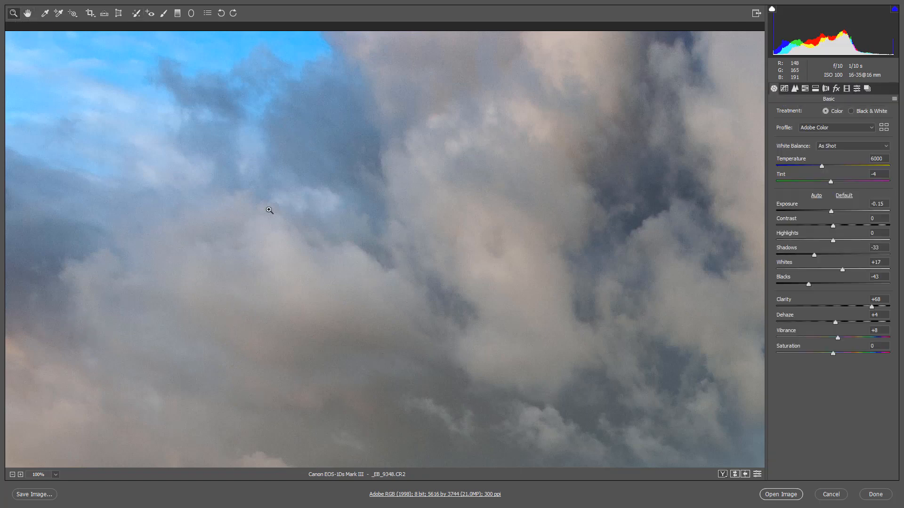
pyautogui.click(486, 190)
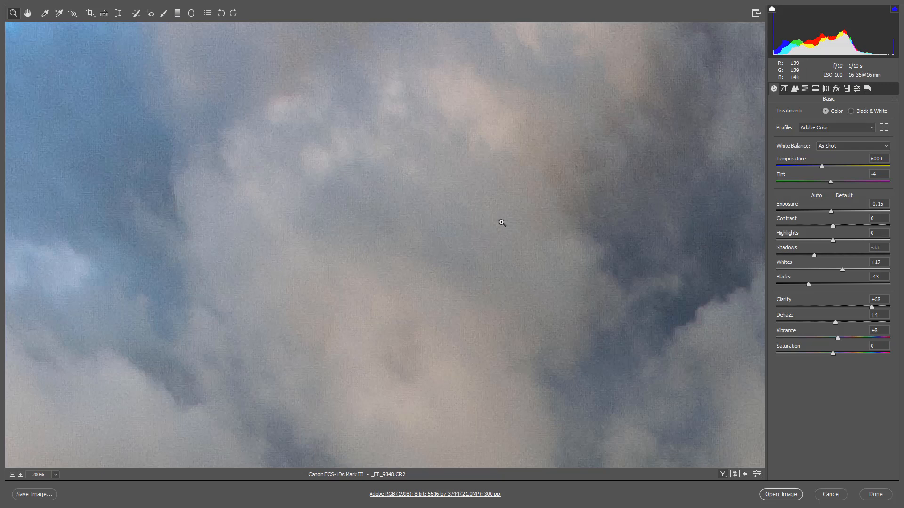
pyautogui.click(795, 92)
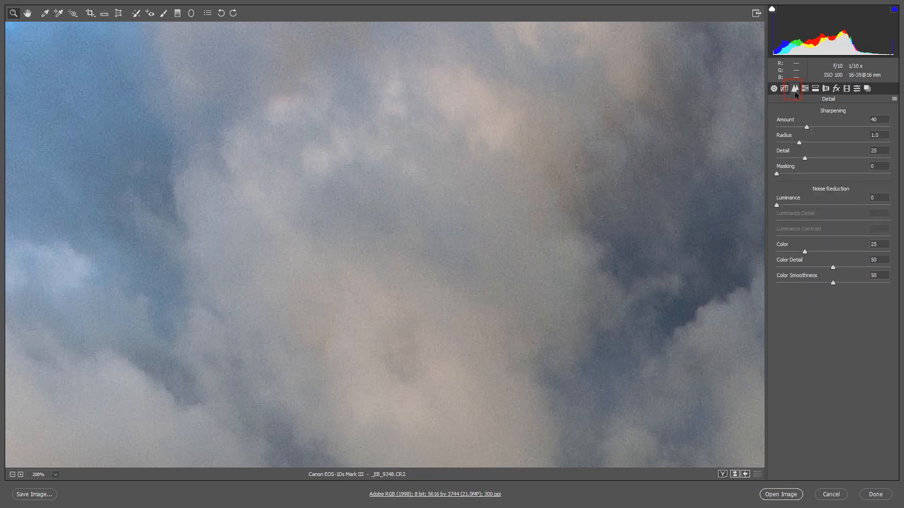
pyautogui.click(804, 205)
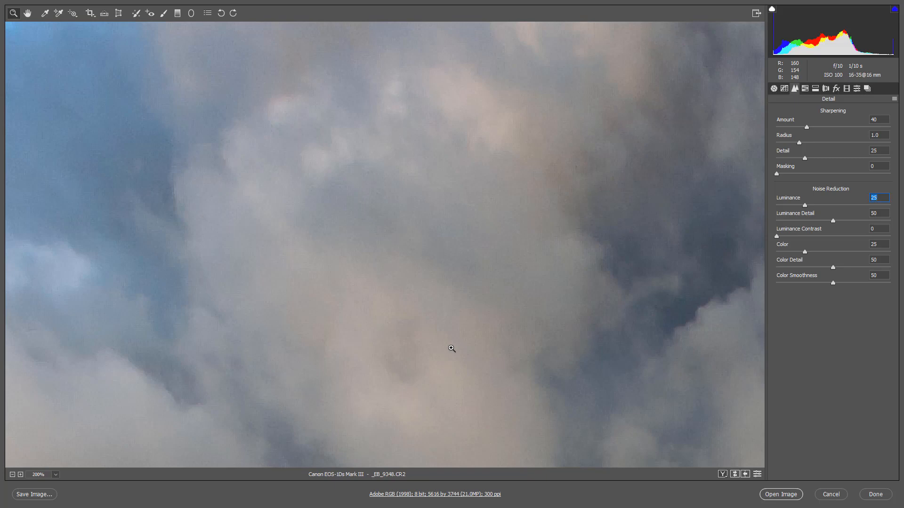
# - Bring the shell and specks in the photo's lower-right sand into view at 100% and set the Spot Removal brush size to 8
pyautogui.hotkey('ctrl', '0')
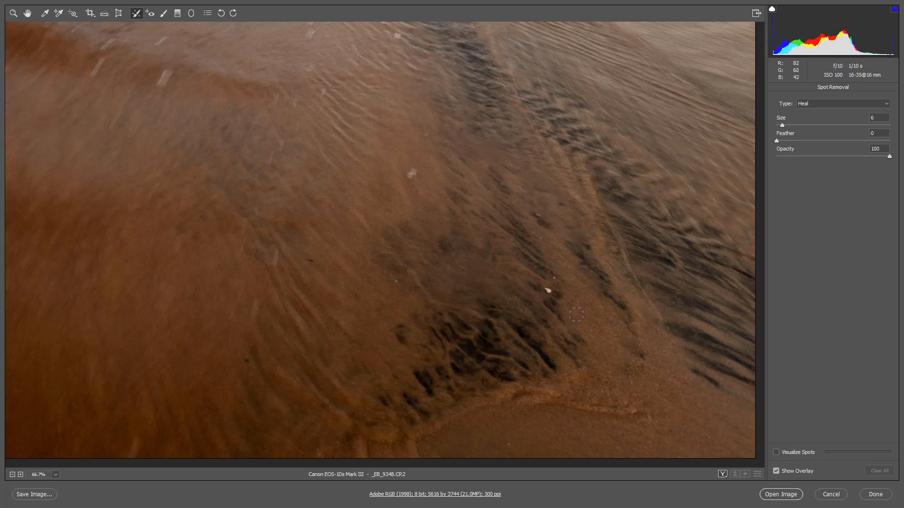
pyautogui.hotkey('ctrl', '+')
pyautogui.moveTo(599, 341); pyautogui.dragTo(489, 231)
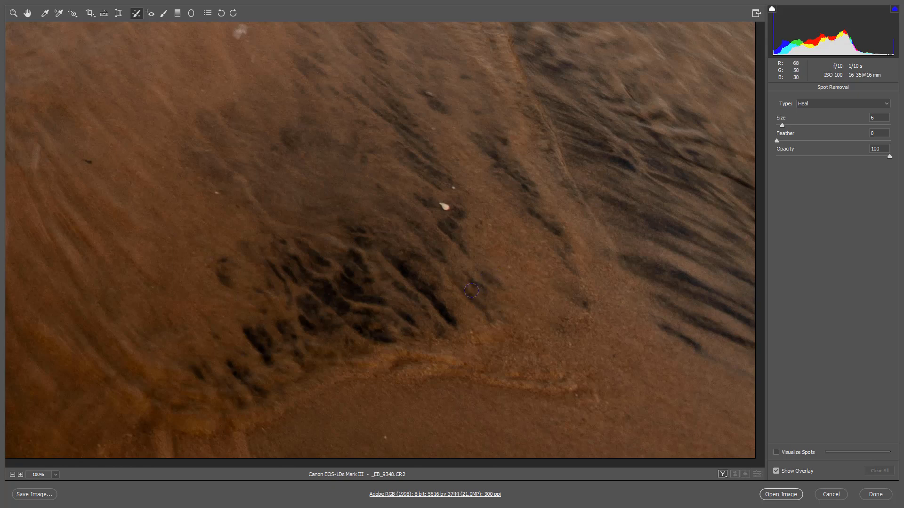
pyautogui.press(']')
pyautogui.press(']')
# - Heal the white shell, the speck beside it and the marks in the upper and left parts of the sand
pyautogui.click(443, 206)
pyautogui.click(454, 188)
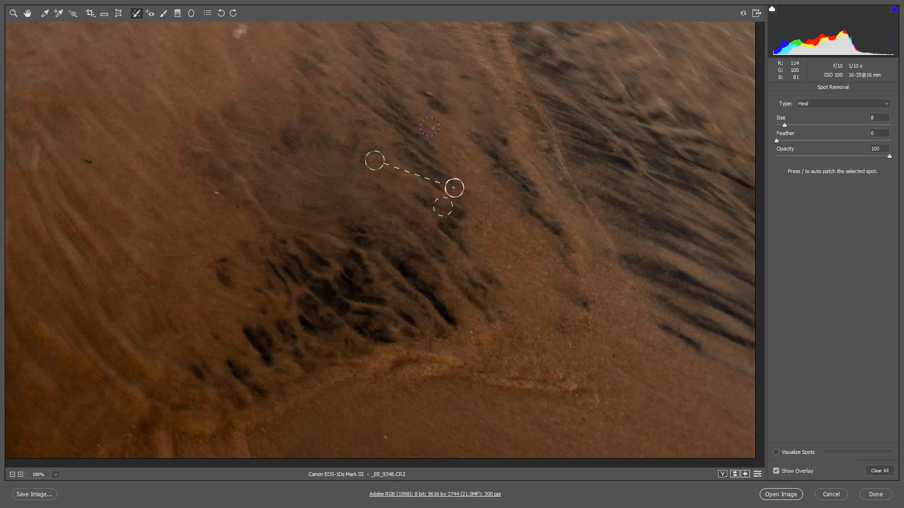
pyautogui.click(429, 128)
pyautogui.click(240, 31)
pyautogui.click(85, 161)
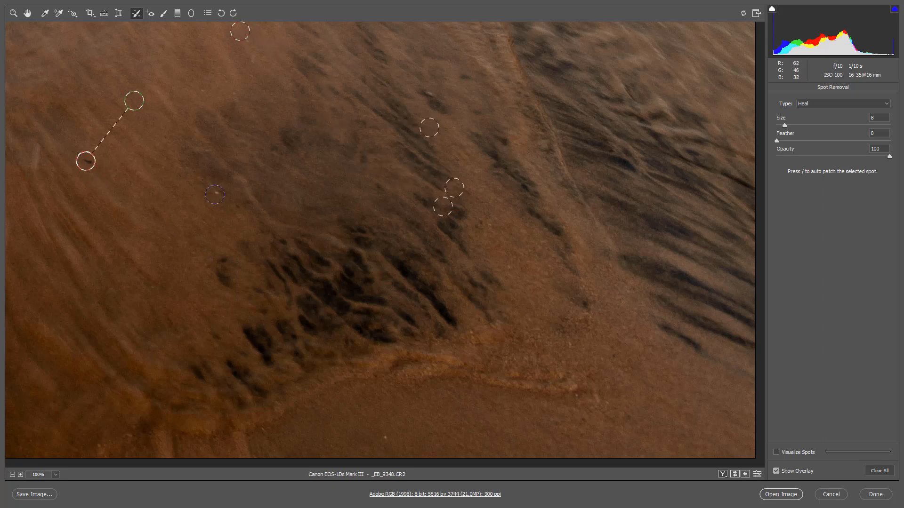
pyautogui.click(215, 194)
pyautogui.click(237, 208)
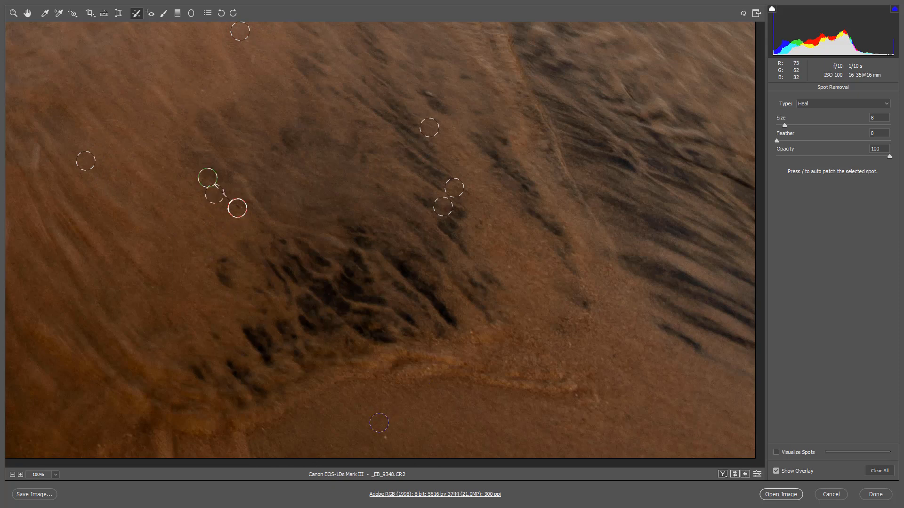
# - Heal the speck near the bottom edge and three marks in the smooth sand right of the dark streaks
pyautogui.click(386, 437)
pyautogui.click(585, 307)
pyautogui.click(509, 267)
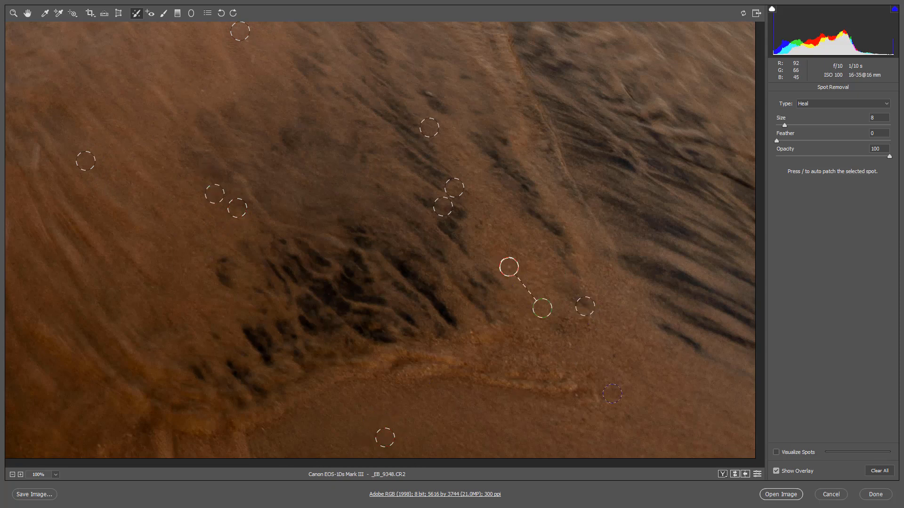
pyautogui.click(612, 351)
# - Toggle the spot visualization and the overlay on and off to check the healed sand
pyautogui.click(776, 453)
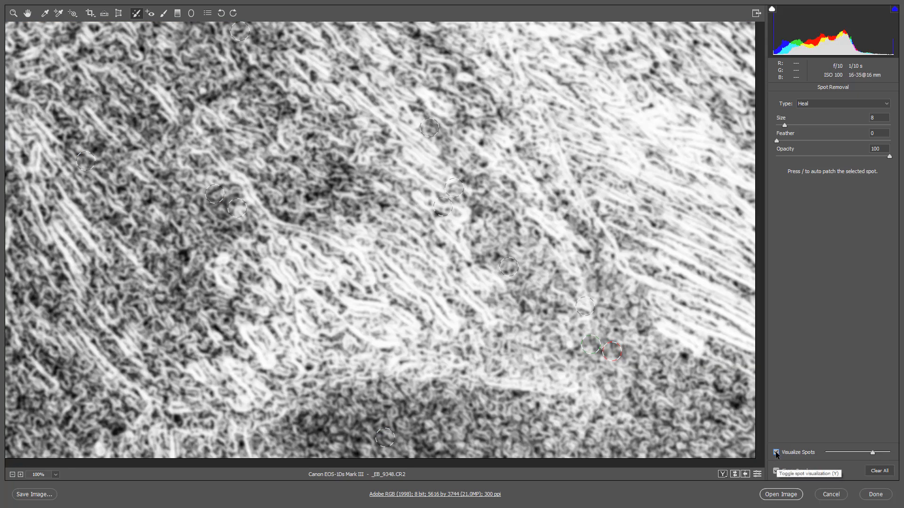
pyautogui.click(775, 451)
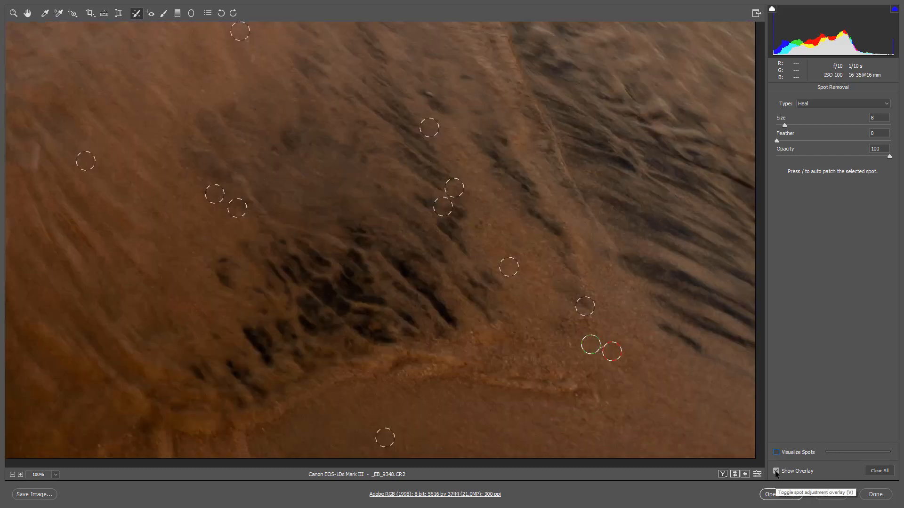
pyautogui.click(775, 471)
pyautogui.click(776, 474)
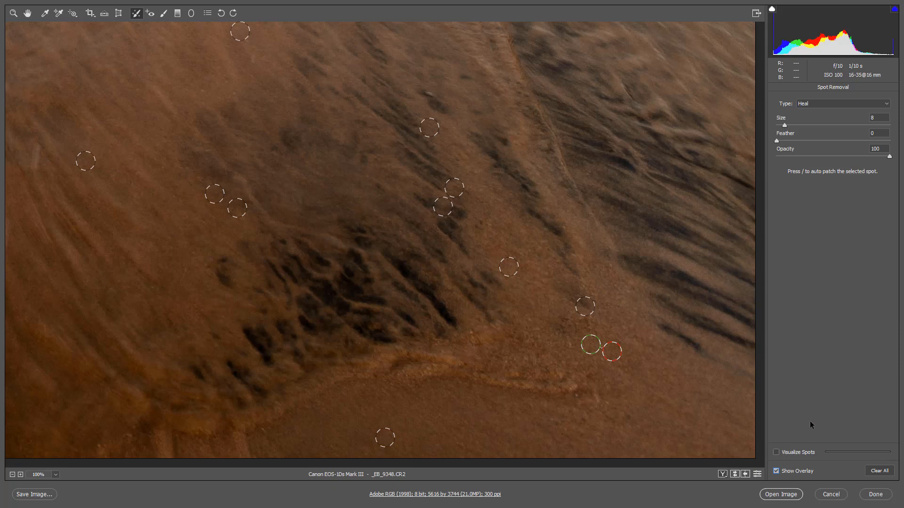
pyautogui.press('v')
pyautogui.press('v')
# - Delete the lower of the two neighbouring healing spots in the left sand, and clear all remaining spot adjustments
pyautogui.click(239, 210)
pyautogui.press('Delete')
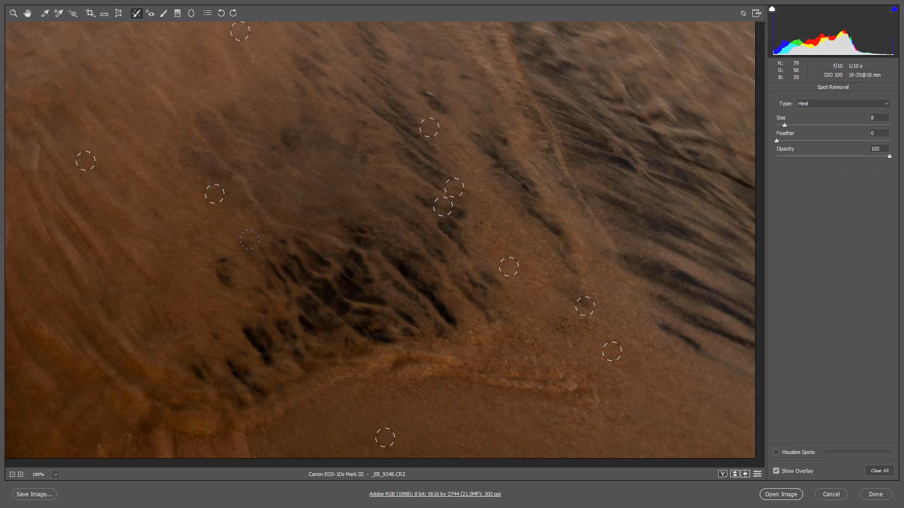
pyautogui.click(874, 471)
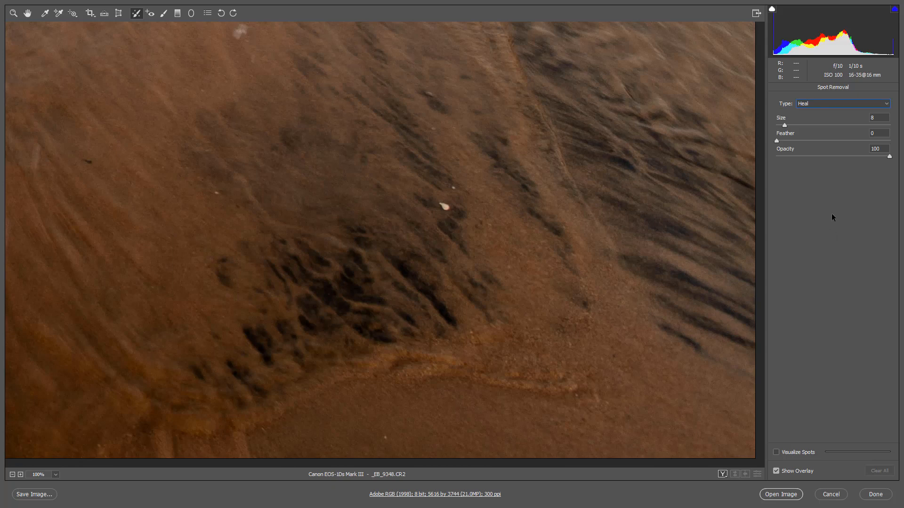
# - Try removing the white shell with the Heal type and delete that spot again
pyautogui.click(886, 104)
pyautogui.click(887, 116)
pyautogui.click(445, 206)
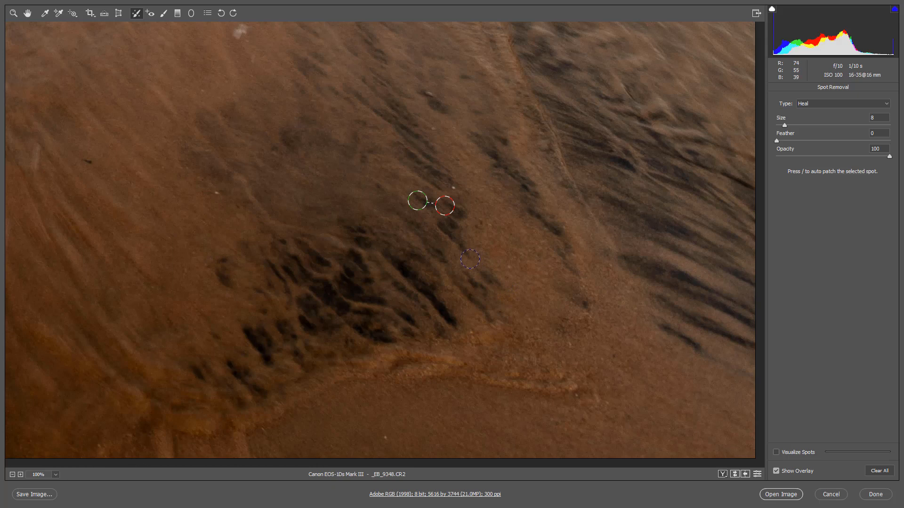
pyautogui.press('Delete')
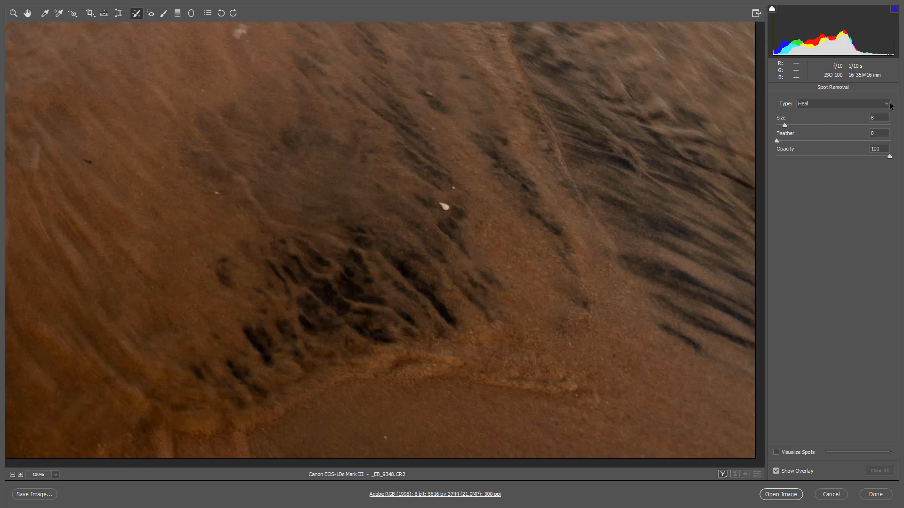
# - Switch the type to Clone, cover the white shell and move its source to the dark patch at the lower-left end of the streaks
pyautogui.click(889, 105)
pyautogui.click(872, 119)
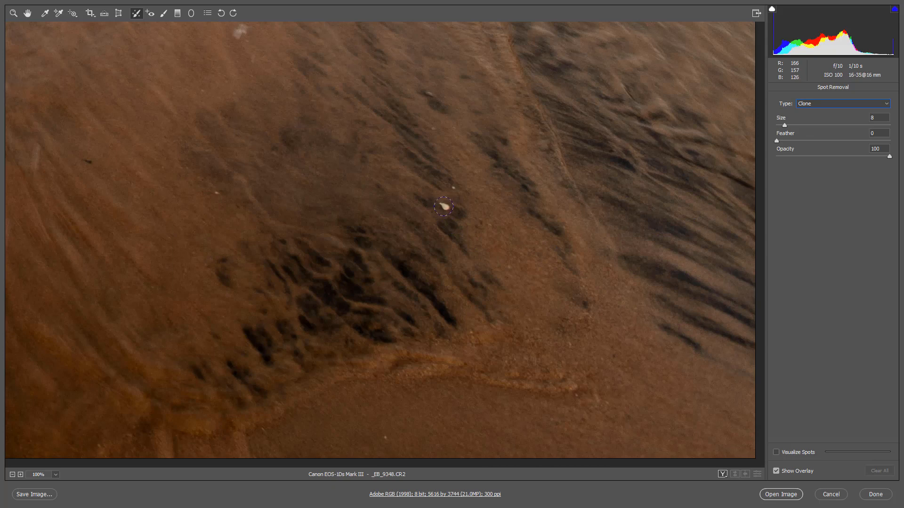
pyautogui.click(444, 206)
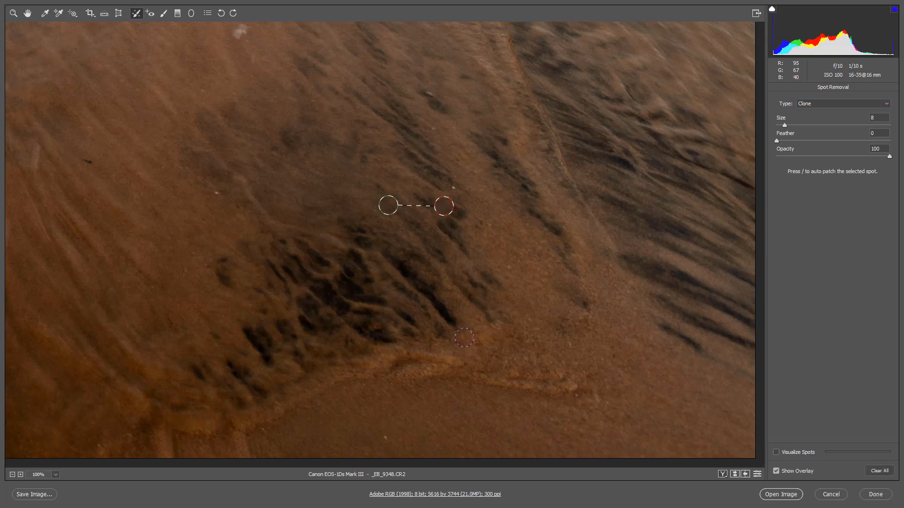
pyautogui.moveTo(389, 208); pyautogui.dragTo(252, 341)
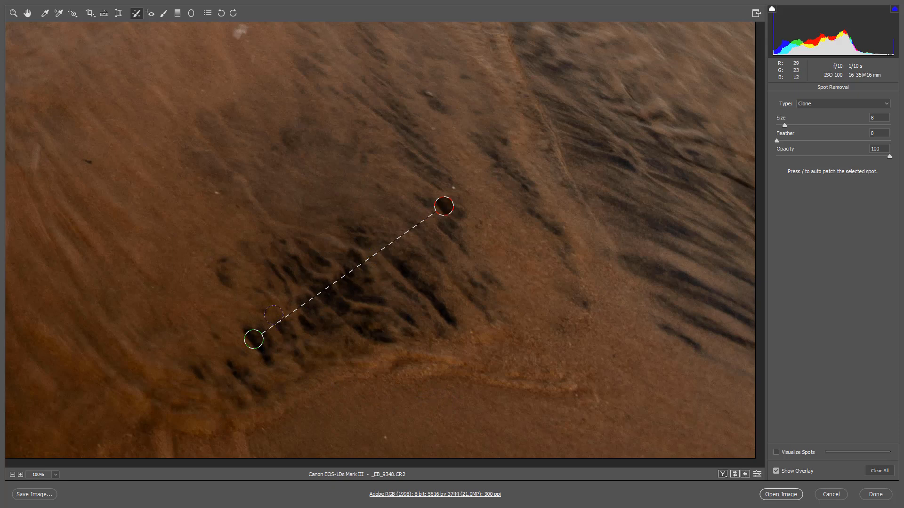
# - Clone over a spot on the thin sand ridge line using a source higher along the same line, and switch the type to Heal
pyautogui.click(585, 202)
pyautogui.moveTo(612, 224)
pyautogui.mouseDown()
pyautogui.moveTo(623, 265)
pyautogui.moveTo(560, 158)
pyautogui.moveTo(568, 170)
pyautogui.mouseUp()
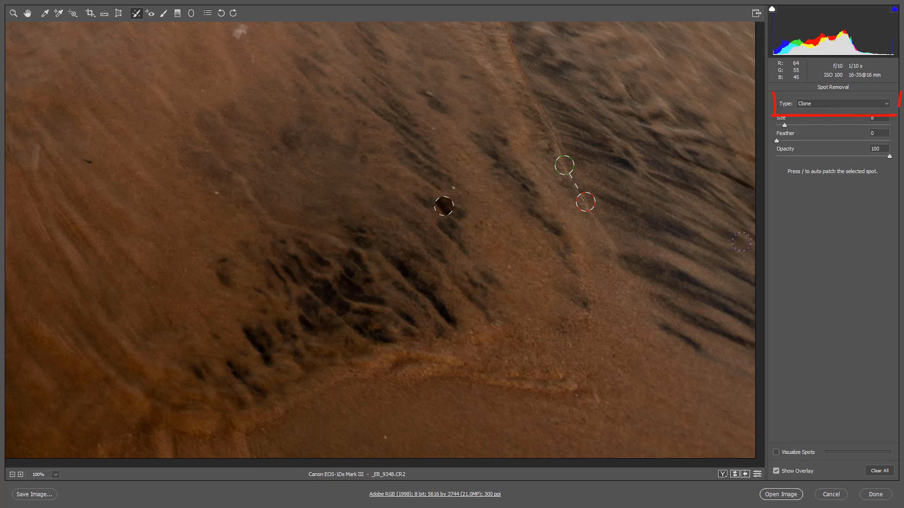
pyautogui.click(887, 105)
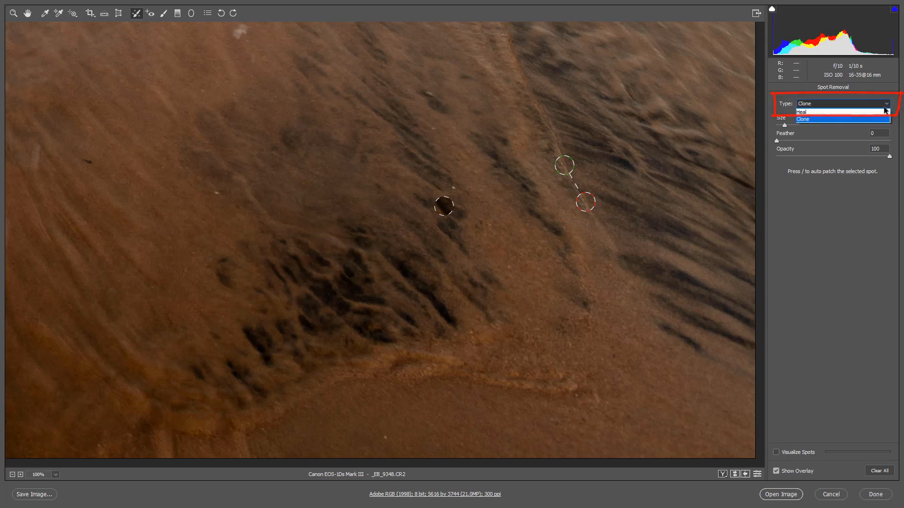
pyautogui.click(875, 118)
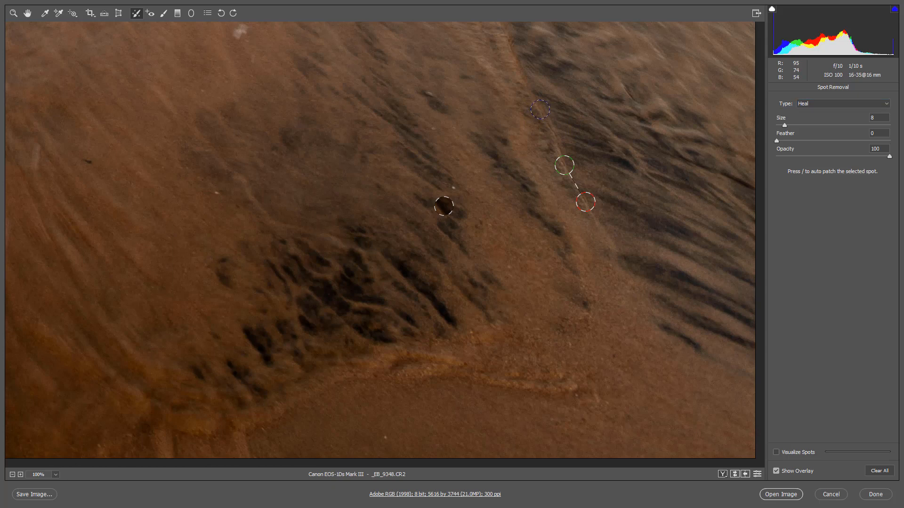
pyautogui.click(540, 108)
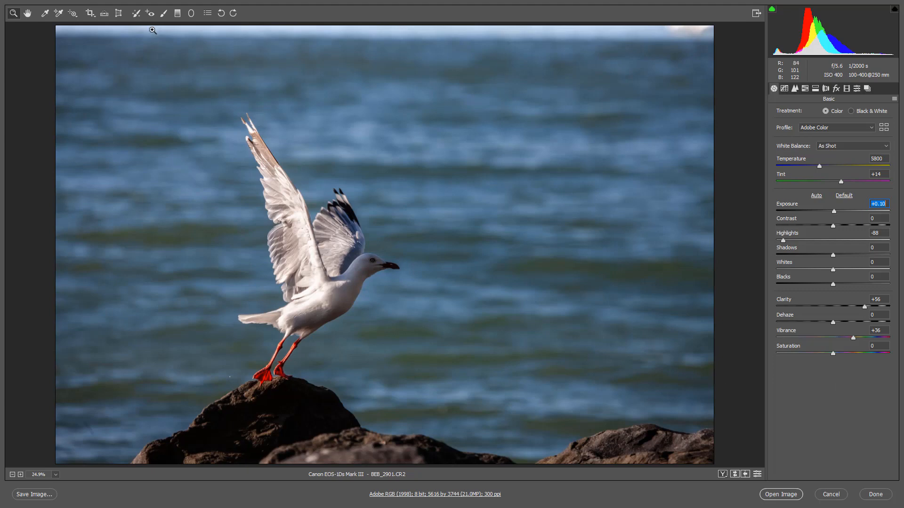
# - Using Spot Removal at size 16, try healing the bright patch in the gull photo's upper-right corner and delete that spot
pyautogui.click(136, 14)
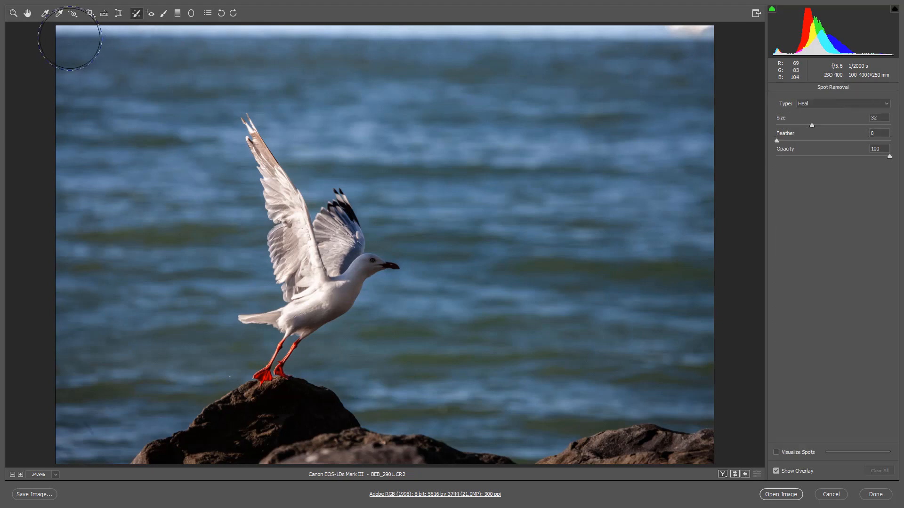
pyautogui.press('[')
pyautogui.press('[')
pyautogui.press('[')
pyautogui.press('[')
pyautogui.press('[')
pyautogui.press('[')
pyautogui.press('[')
pyautogui.press('[')
pyautogui.press('[')
pyautogui.press('[')
pyautogui.press('[')
pyautogui.press('[')
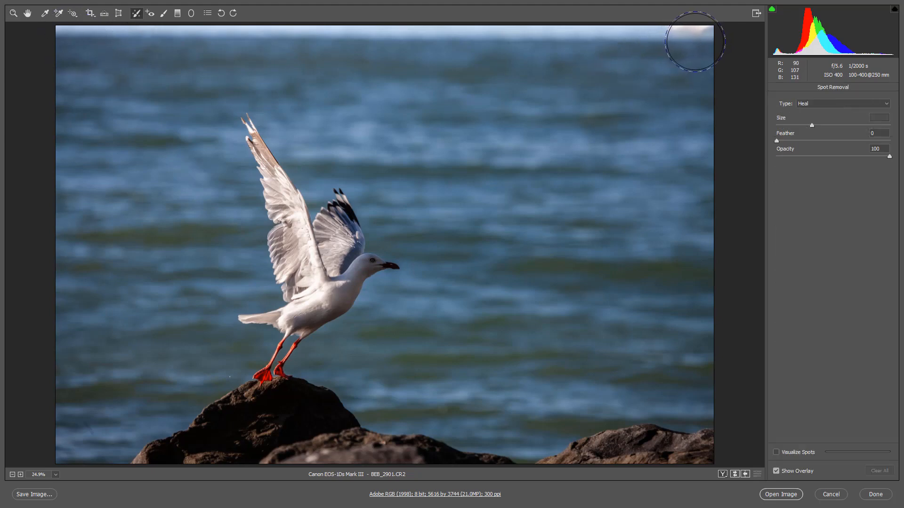
pyautogui.press('[')
pyautogui.press('[')
pyautogui.press('[')
pyautogui.press('[')
pyautogui.press('[')
pyautogui.press('[')
pyautogui.press(']')
pyautogui.press(']')
pyautogui.click(706, 36)
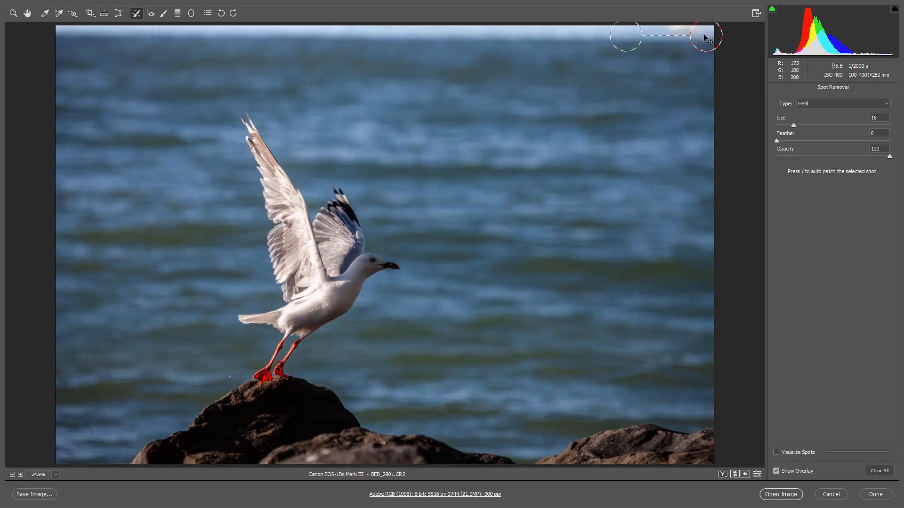
pyautogui.press('Delete')
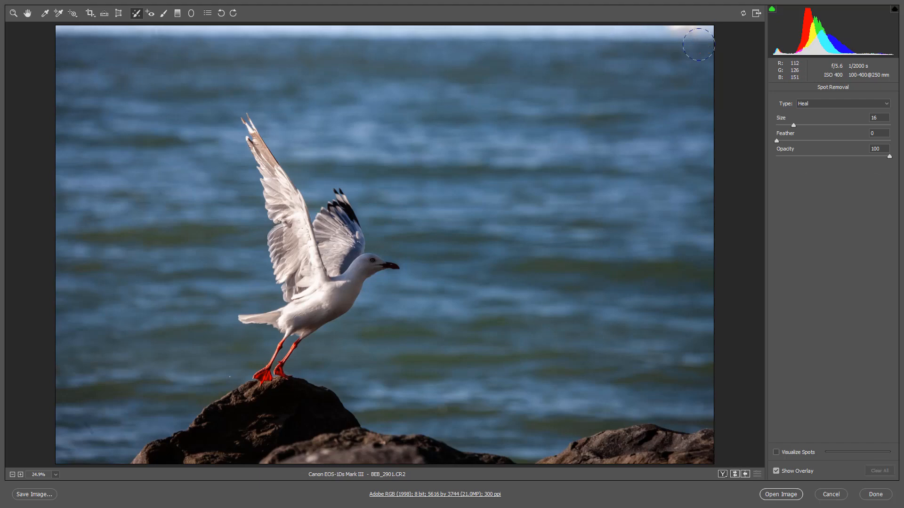
# - Heal the whole white strip along the gull photo's upper edge in one horizontal stroke, and hide the overlay to check it
pyautogui.moveTo(688, 38); pyautogui.dragTo(43, 37)
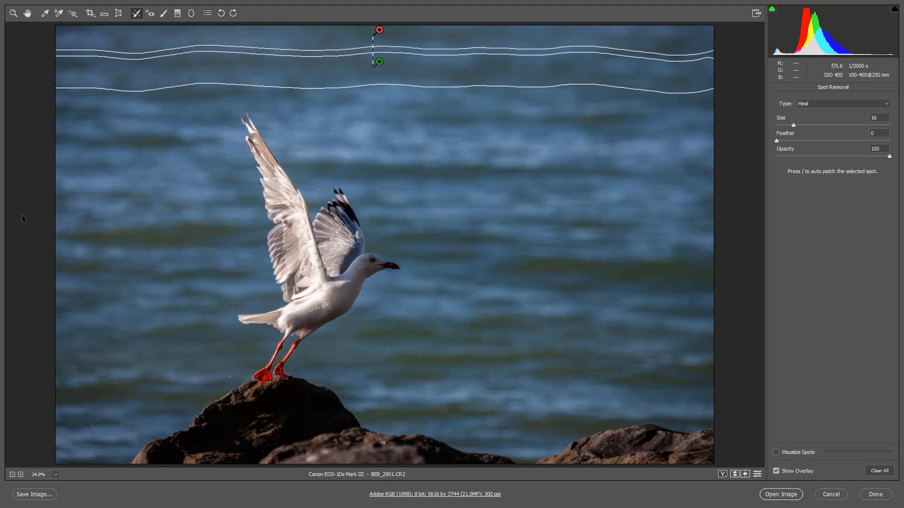
pyautogui.press('v')
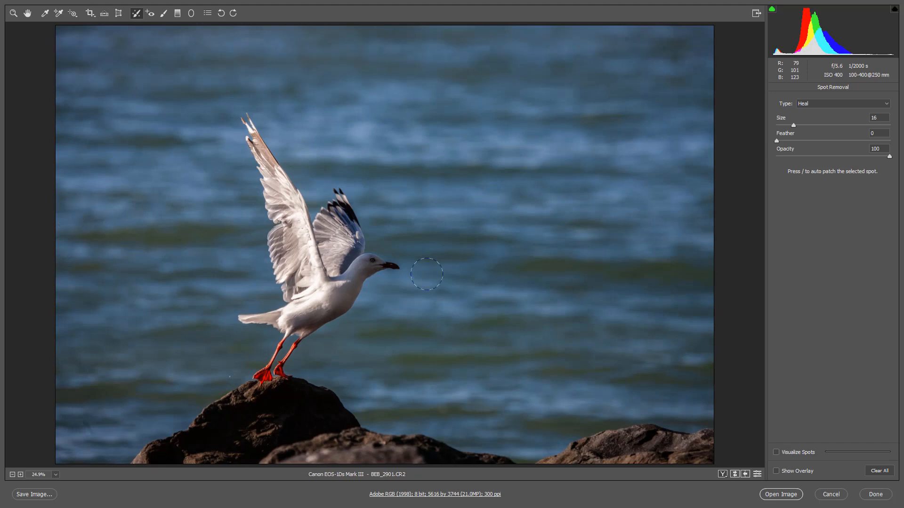